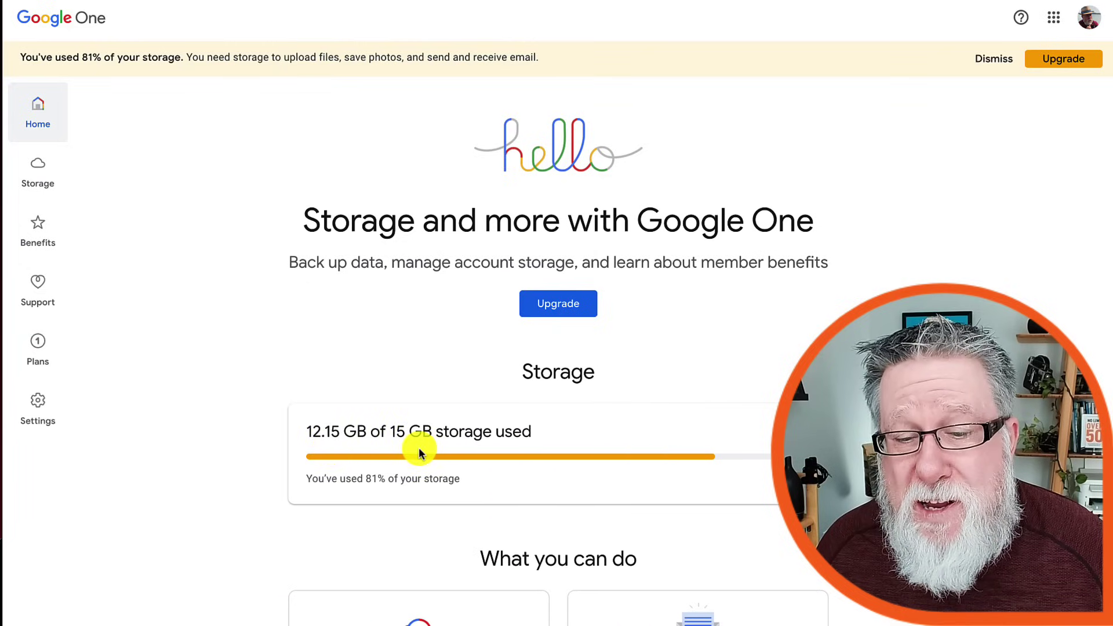
- Review the Google One storage breakdown: 81% used, with Photos taking 7.54 GB
scroll(419, 447, "down", 6)
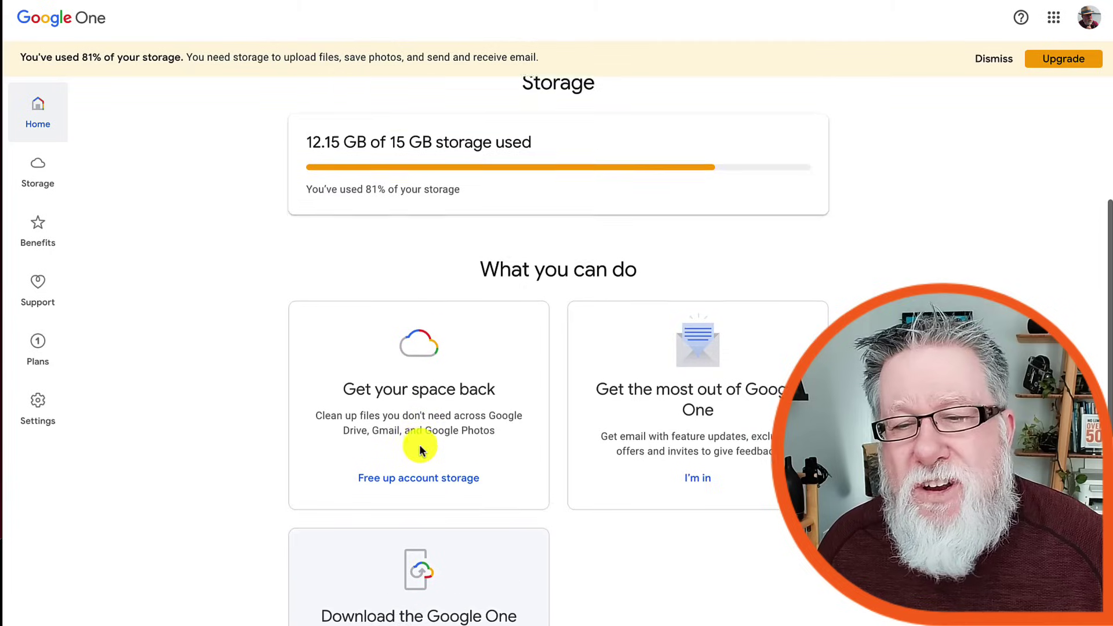
scroll(418, 451, "down", 1)
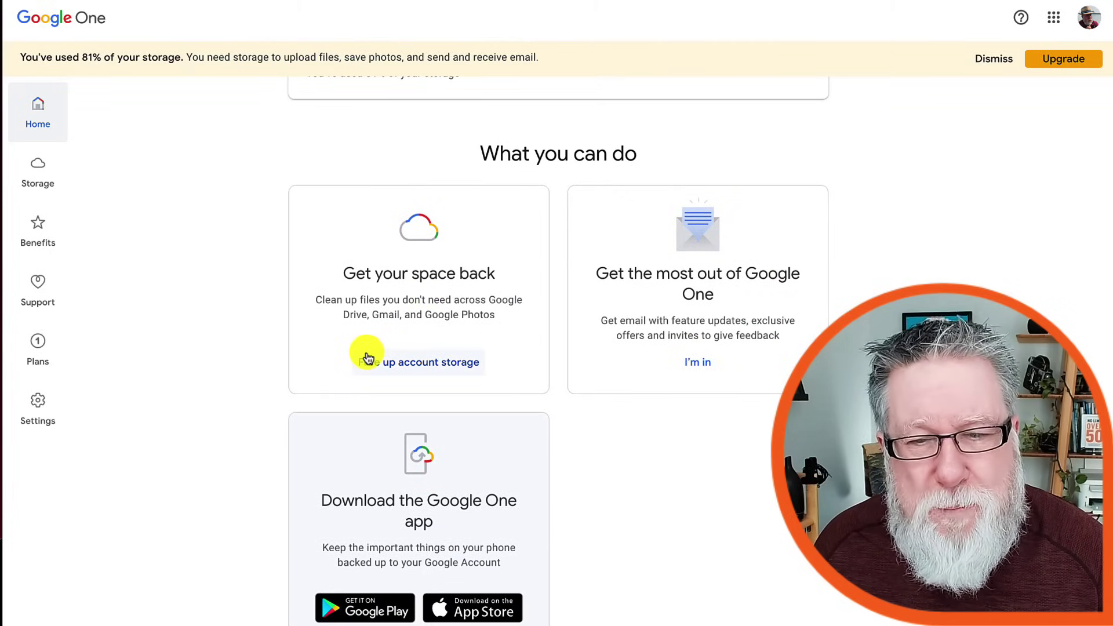
scroll(366, 354, "up", 7)
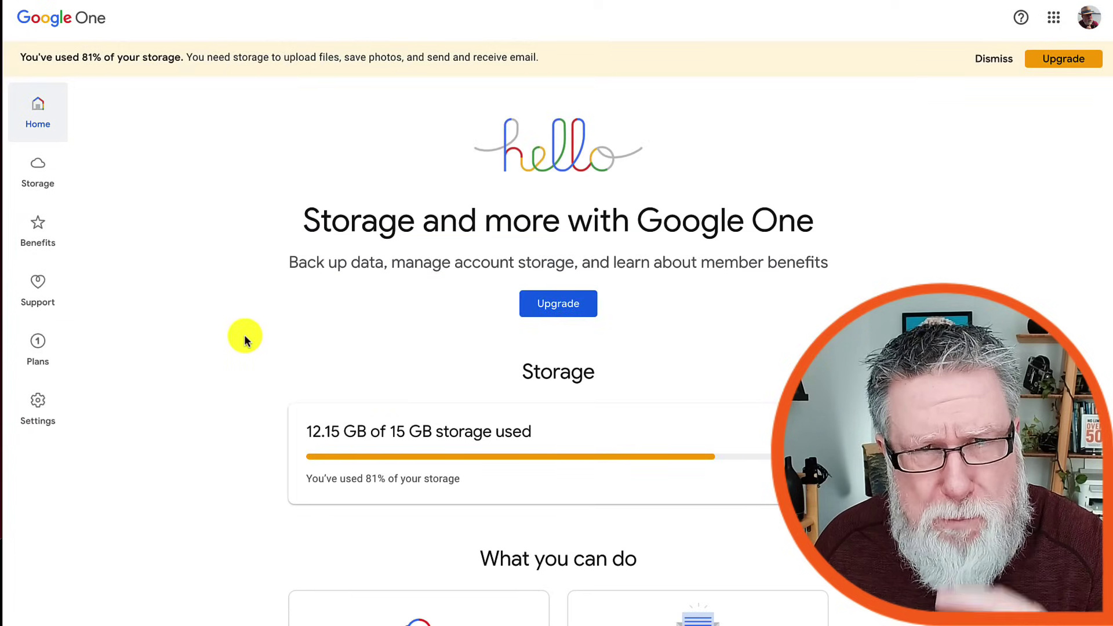
left_click(39, 172)
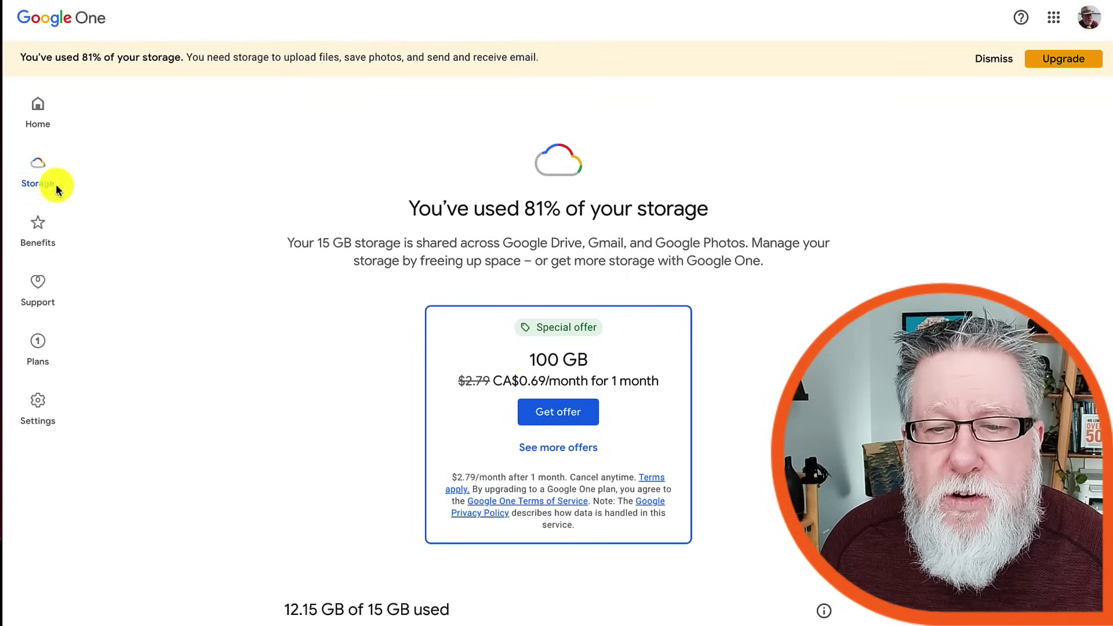
scroll(759, 463, "down", 7)
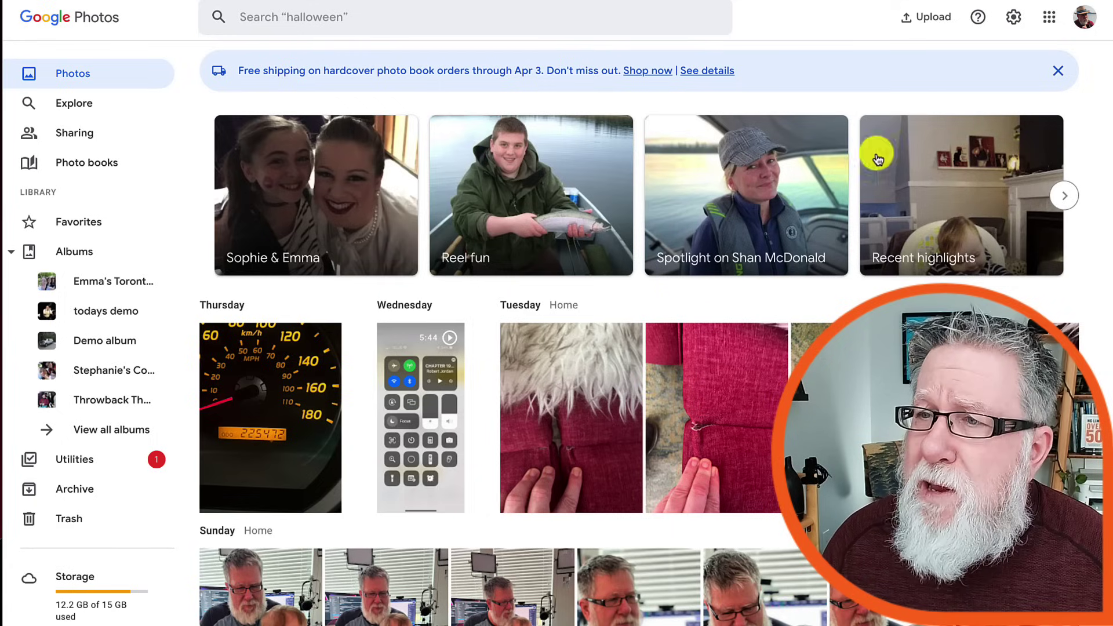
- Open the Google Photos settings page
left_click(1013, 23)
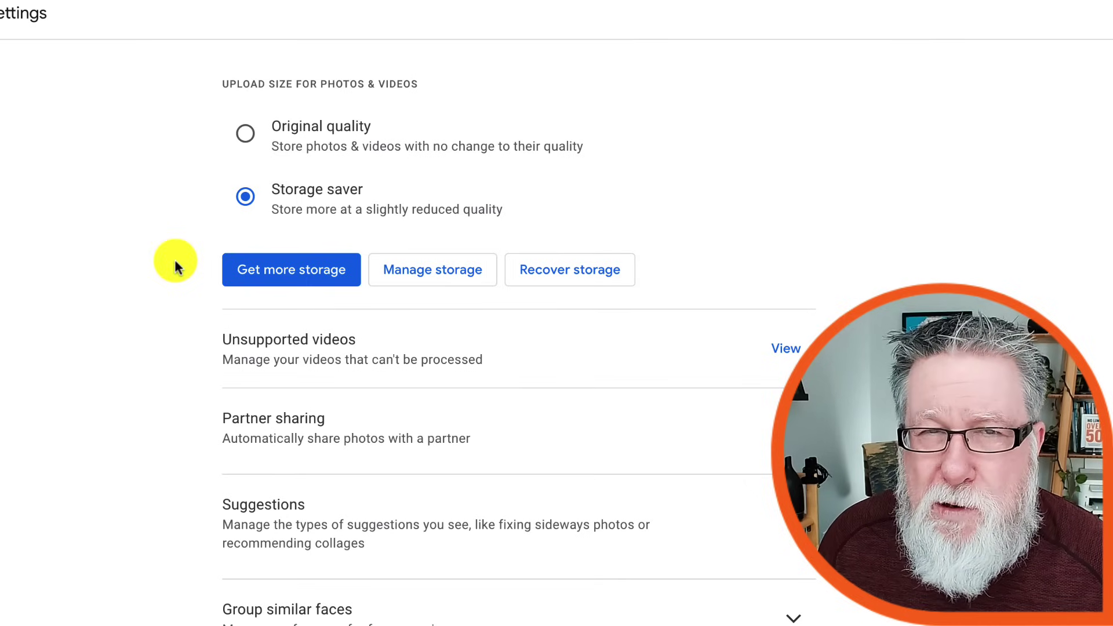
- Bring up the offer to compress Original quality items to Storage saver quality
left_click(585, 277)
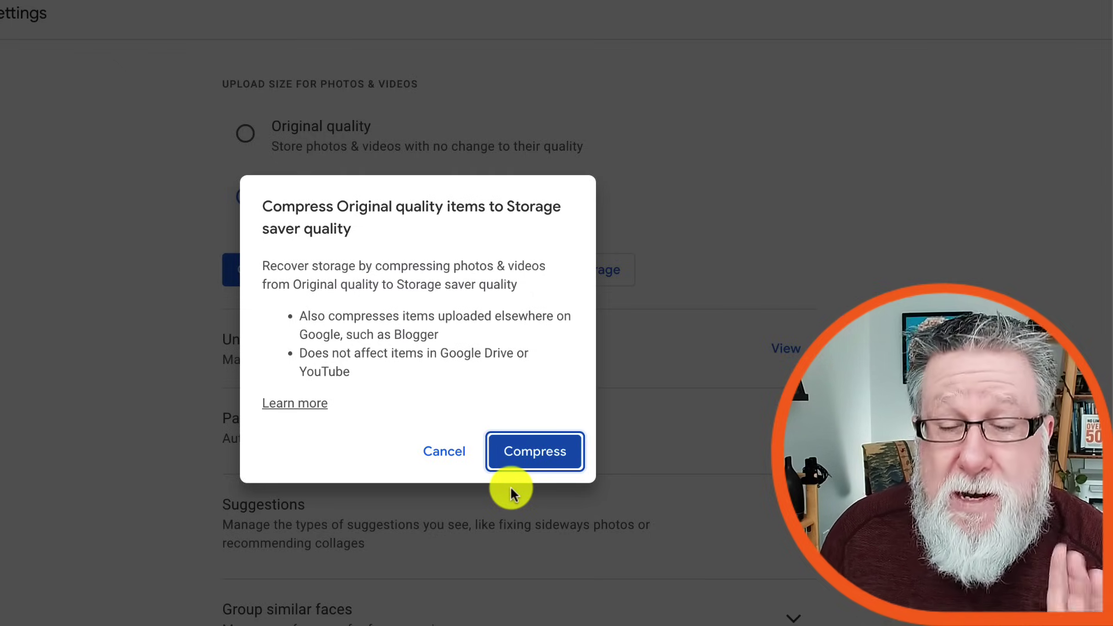
left_click(443, 453)
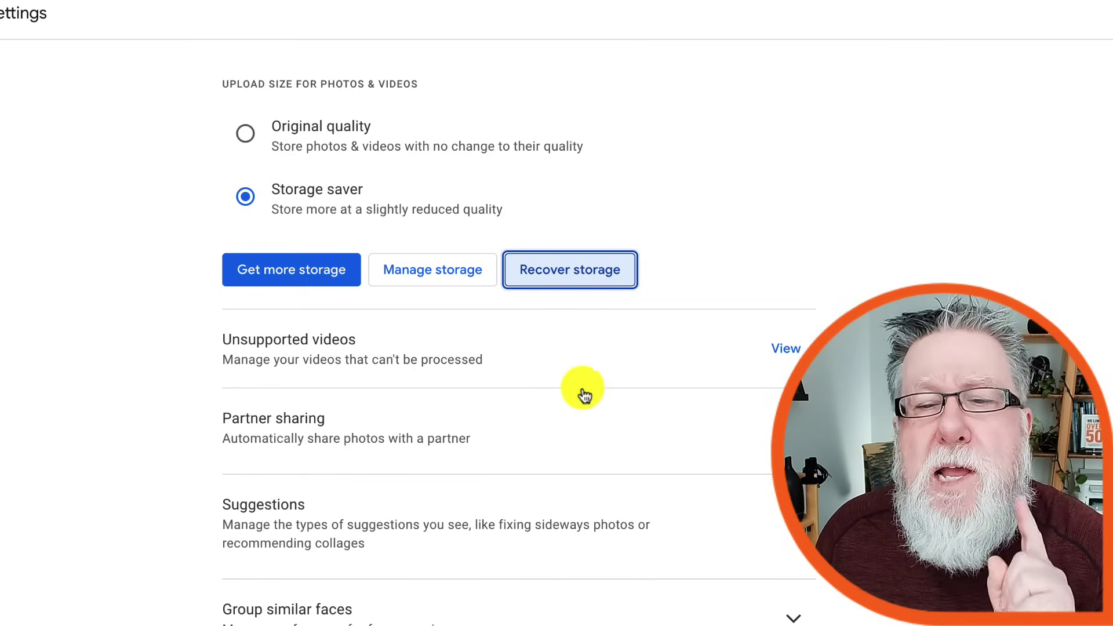
- Open Manage storage to list Large photos & videos 7.1 GB, Screenshots 80 MB, Blurry photos 17 MB
left_click(431, 277)
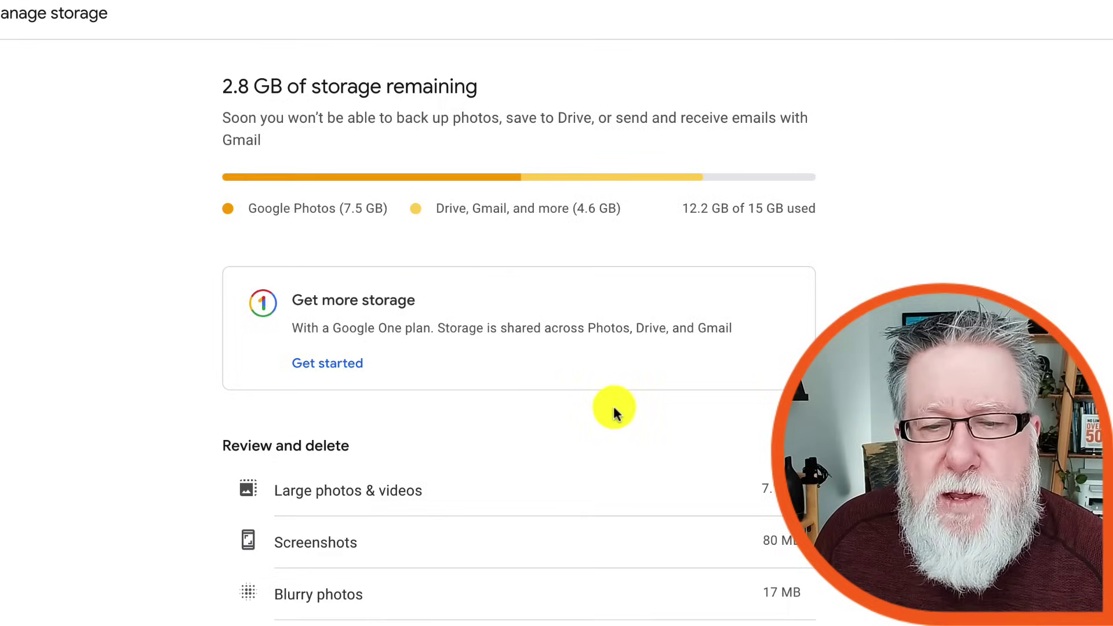
scroll(545, 427, "down", 2)
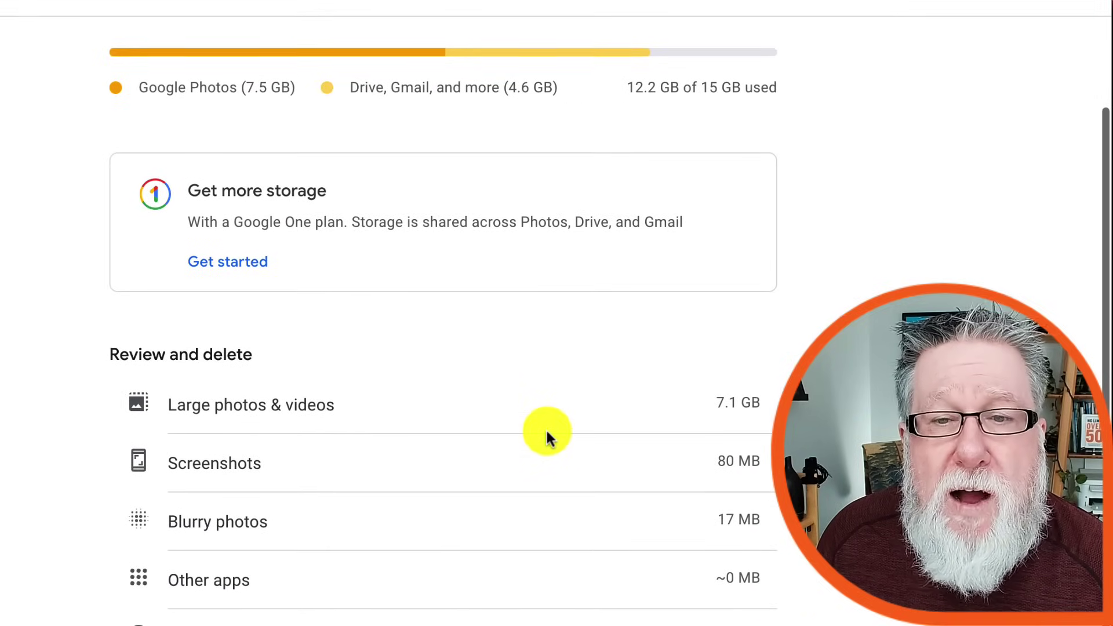
scroll(547, 435, "down", 2)
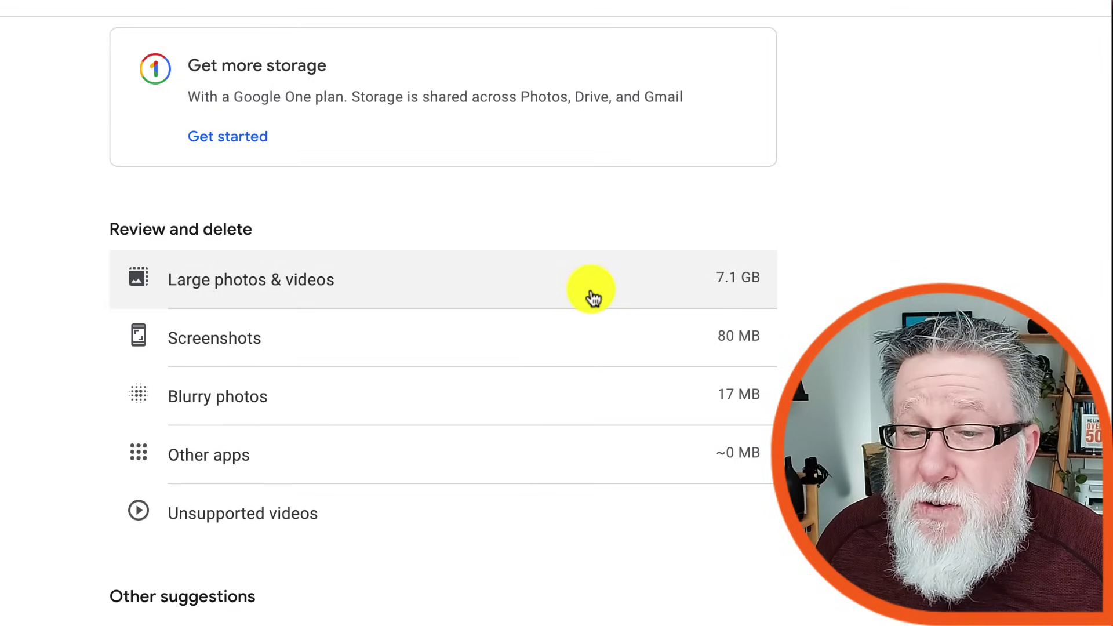
- Browse the Large photos & videos list ranked by size, then return to storage management
left_click(592, 295)
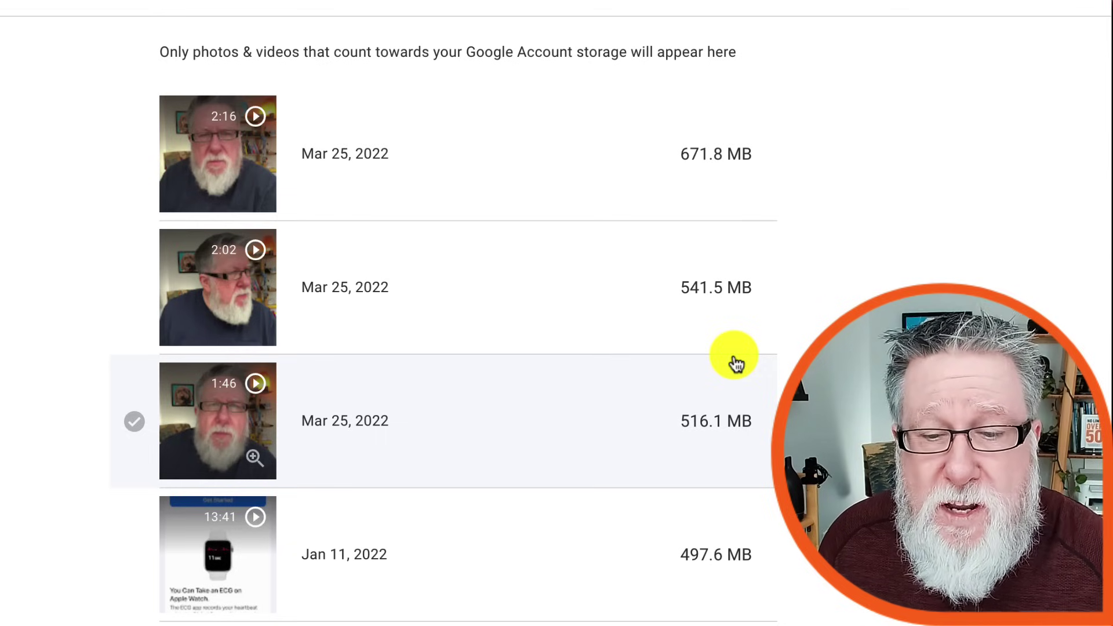
scroll(603, 534, "down", 1)
scroll(603, 533, "down", 2)
scroll(497, 472, "down", 1)
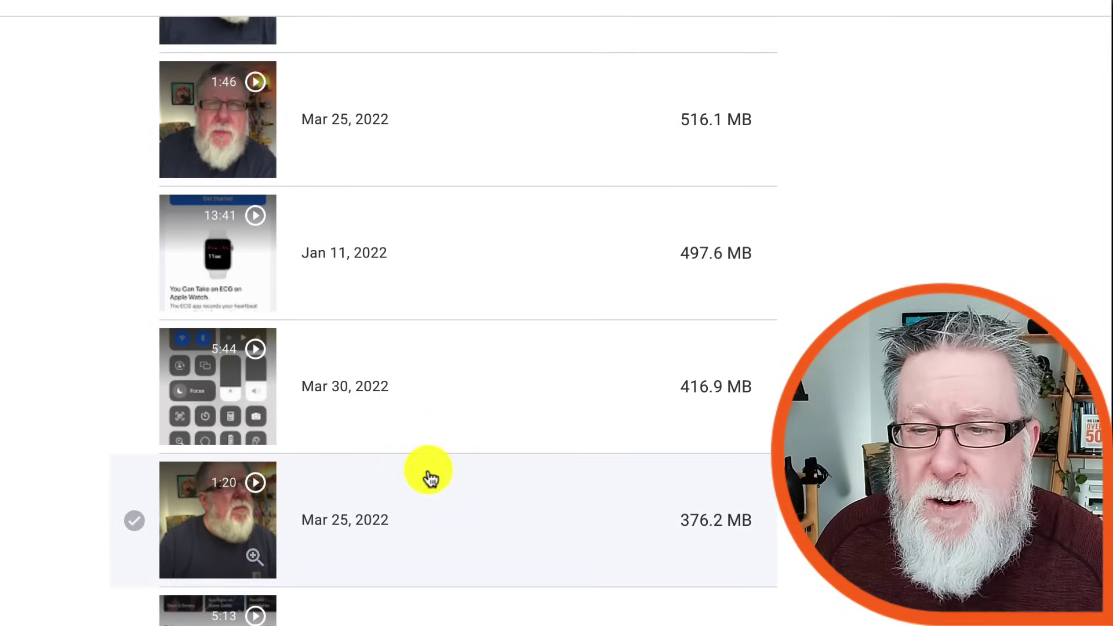
scroll(485, 489, "down", 1)
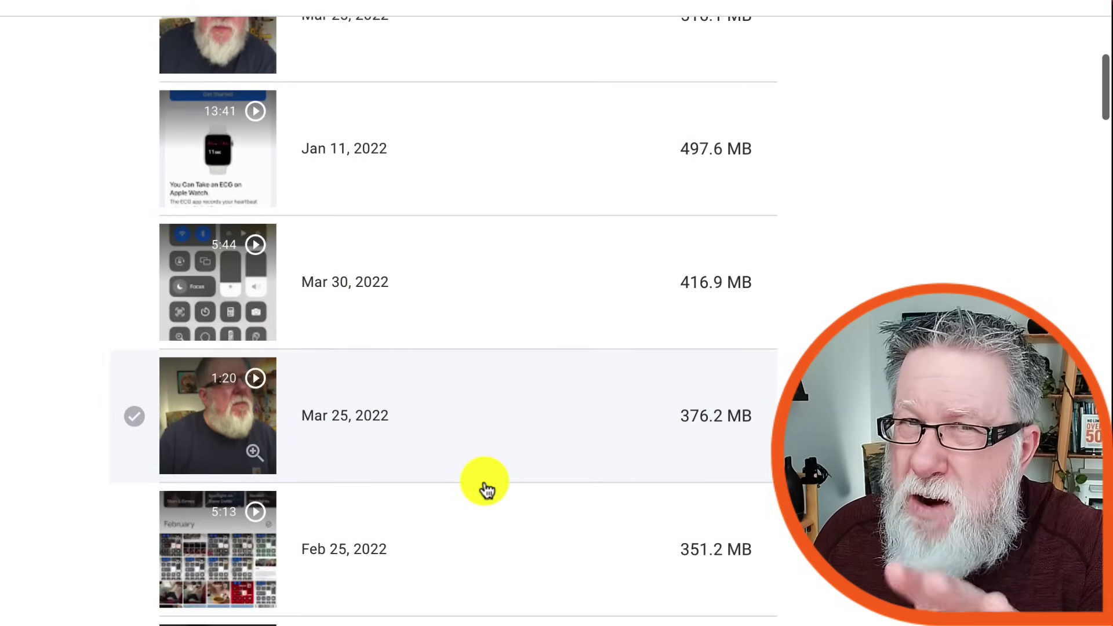
scroll(485, 489, "up", 3)
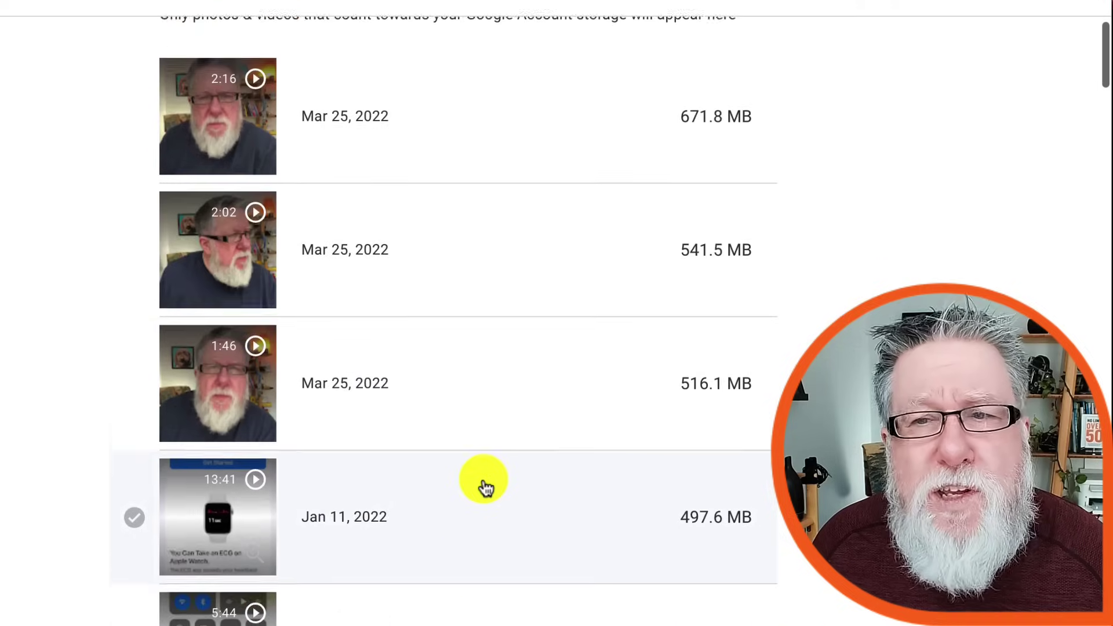
scroll(485, 489, "up", 1)
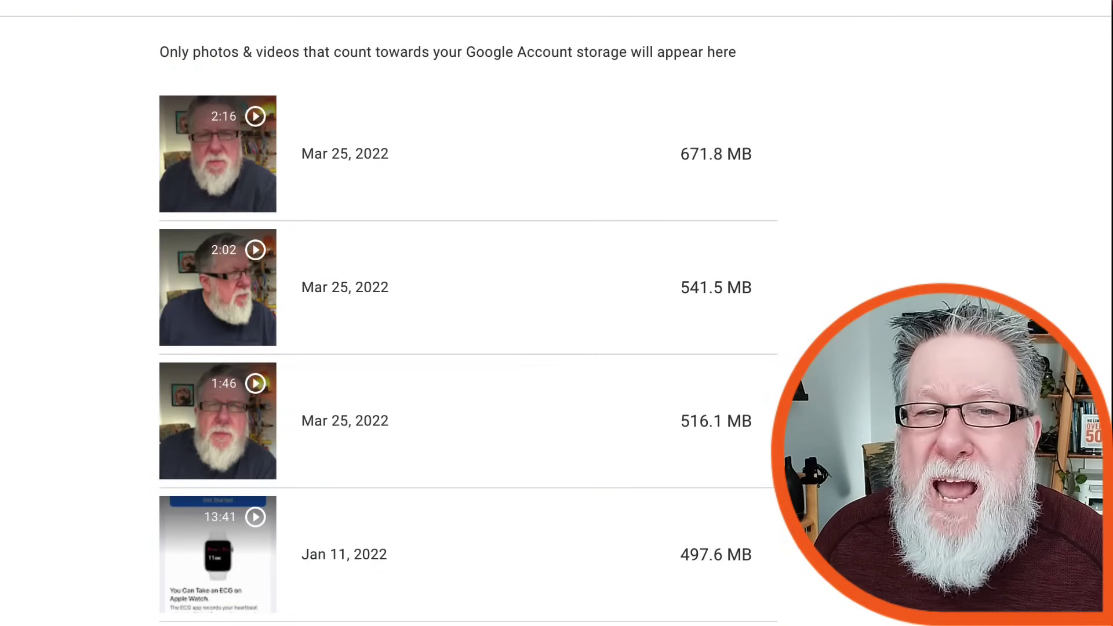
key("alt+Left")
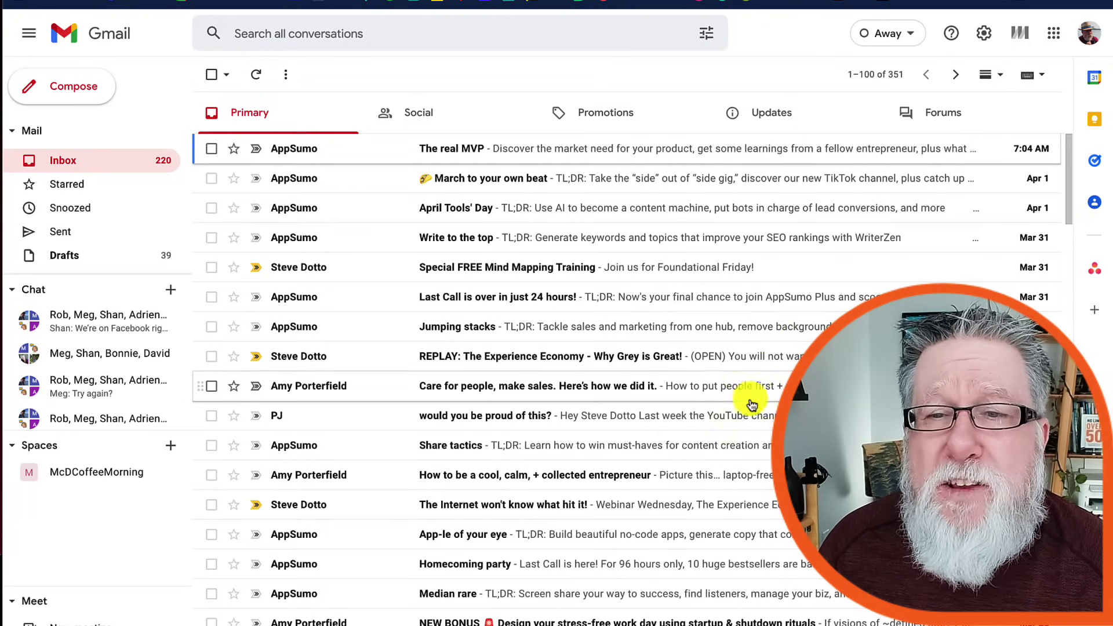
- Select all 100 conversations on the first page of the Promotions tab
left_click(630, 119)
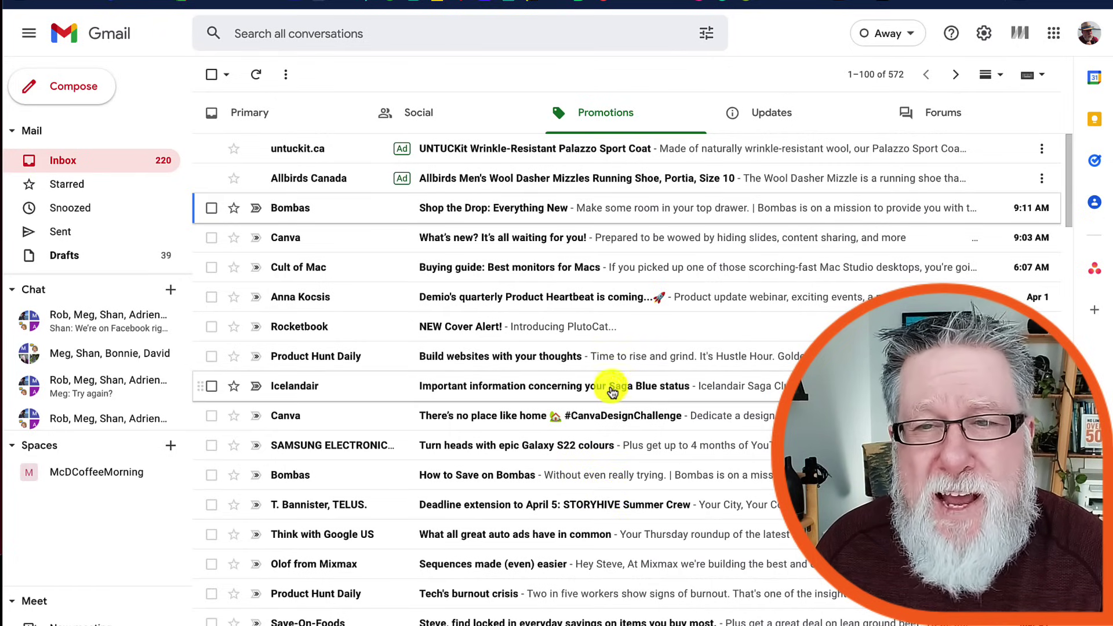
left_click(210, 74)
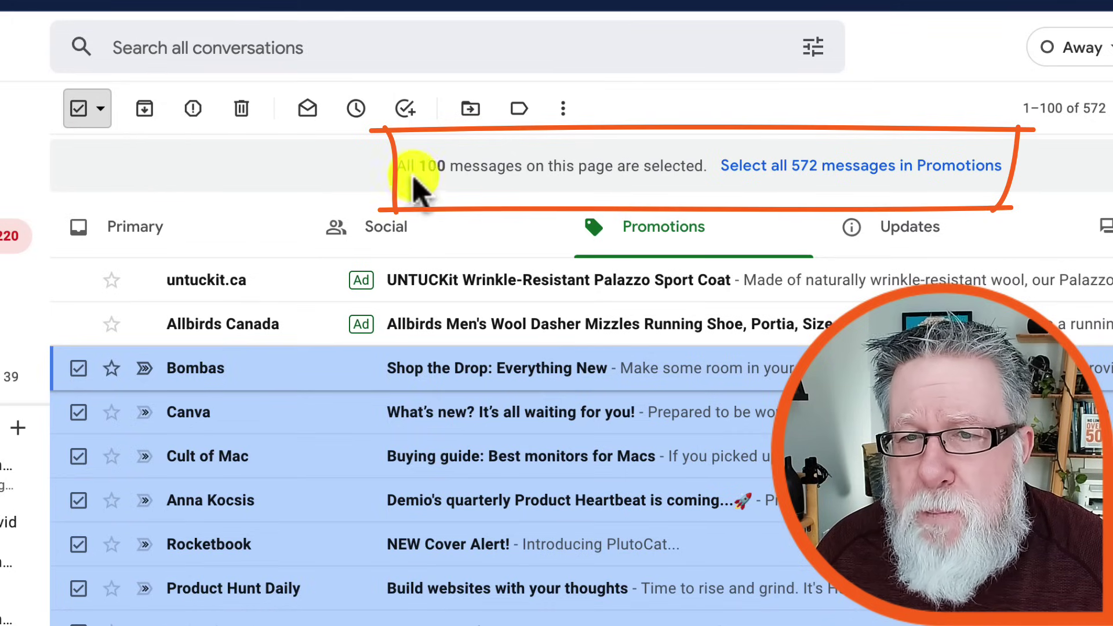
- Trash all 572 Promotions conversations, then the remaining batch of 52
left_click(791, 176)
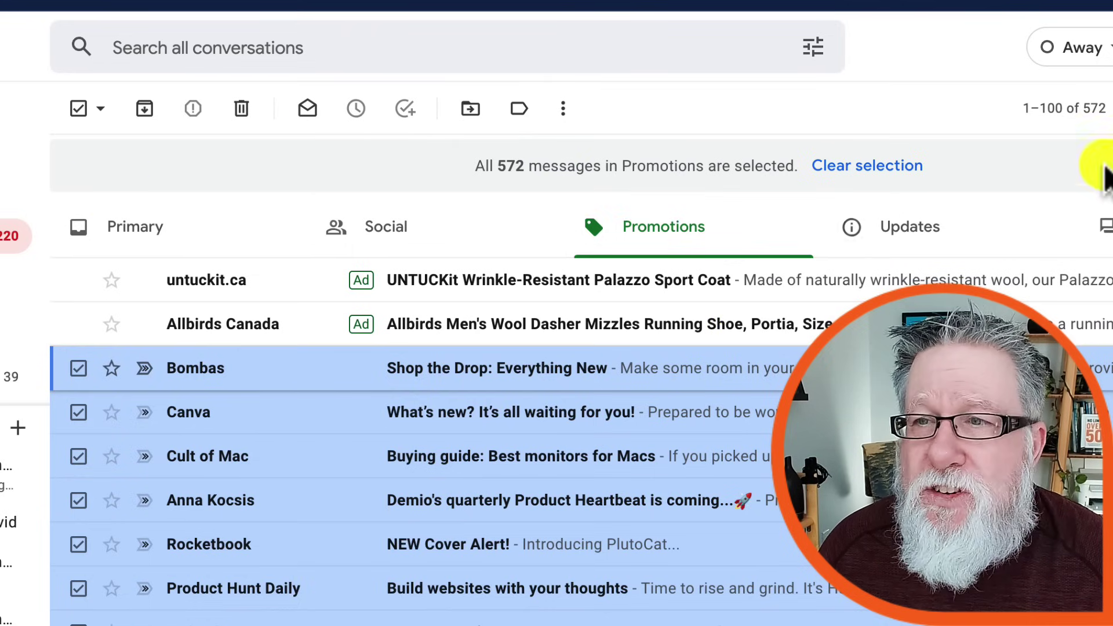
left_click(241, 108)
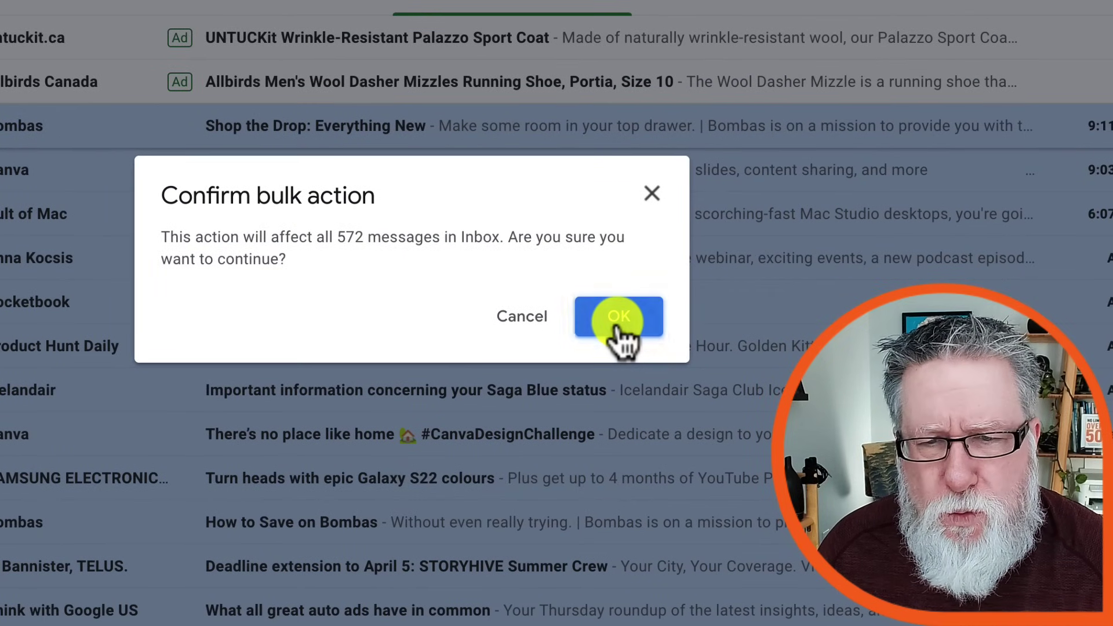
left_click(768, 530)
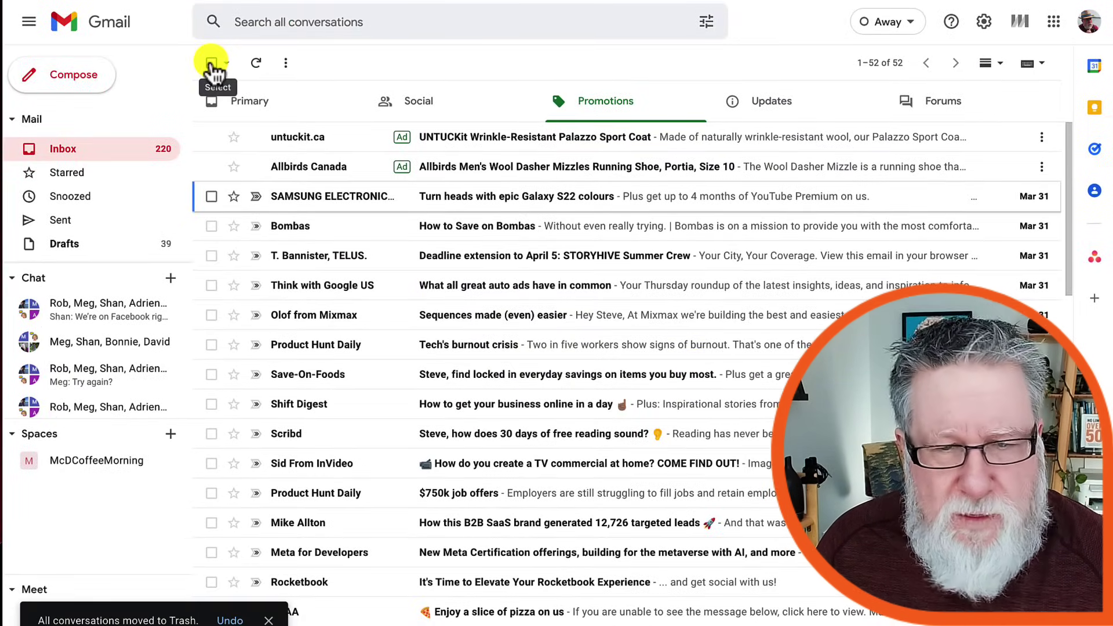
left_click(211, 62)
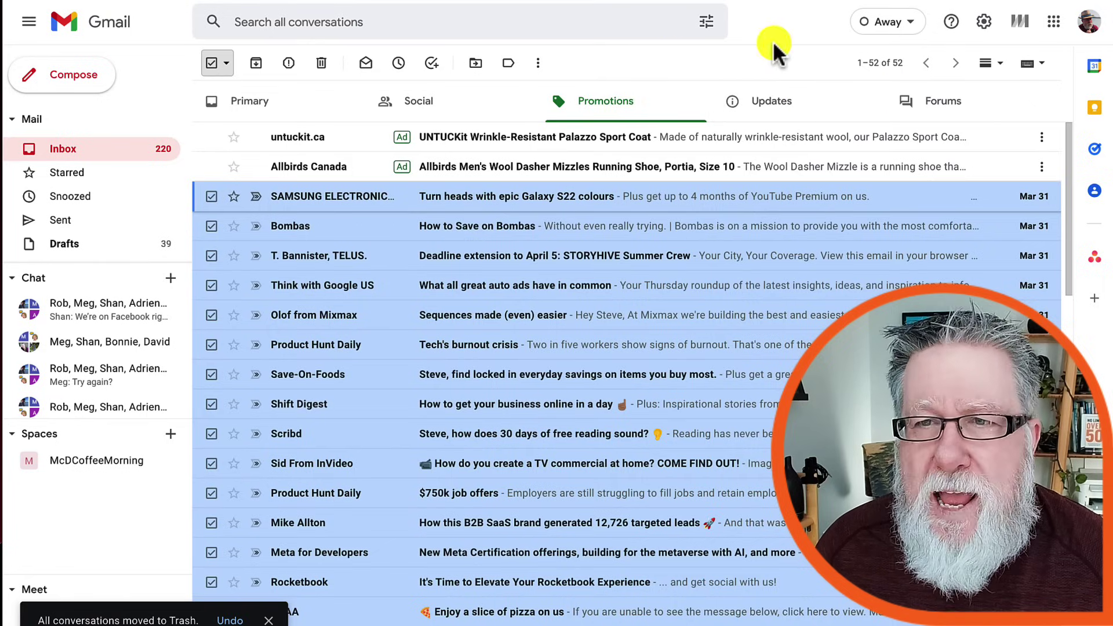
left_click(321, 62)
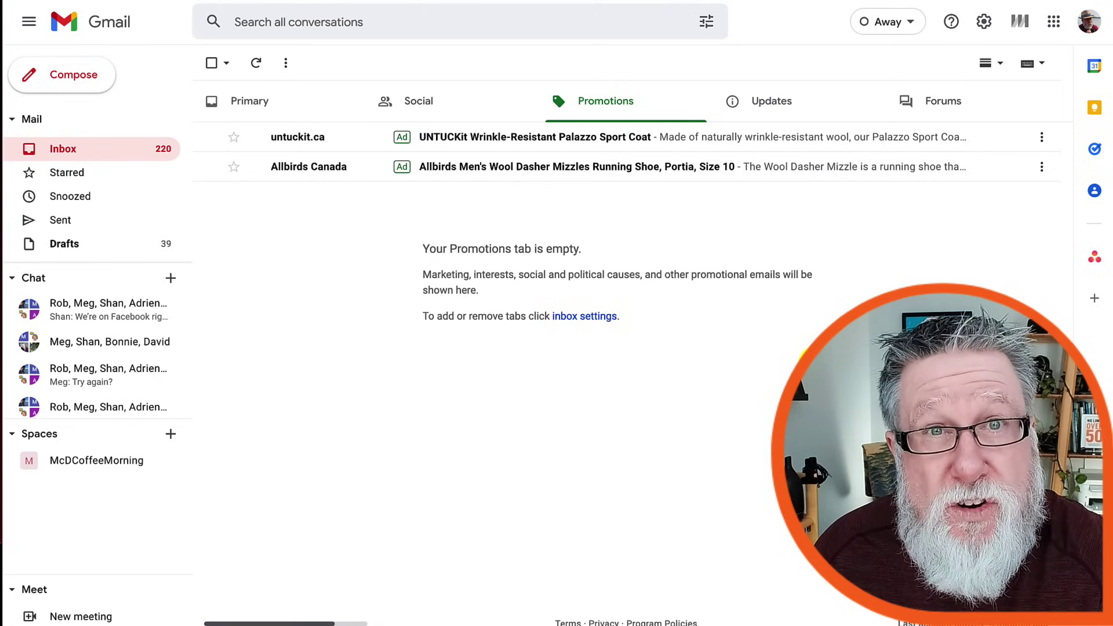
- Show the Gmail Trash folder holding 575 deleted conversations
left_click(70, 196)
scroll(79, 249, "down", 5)
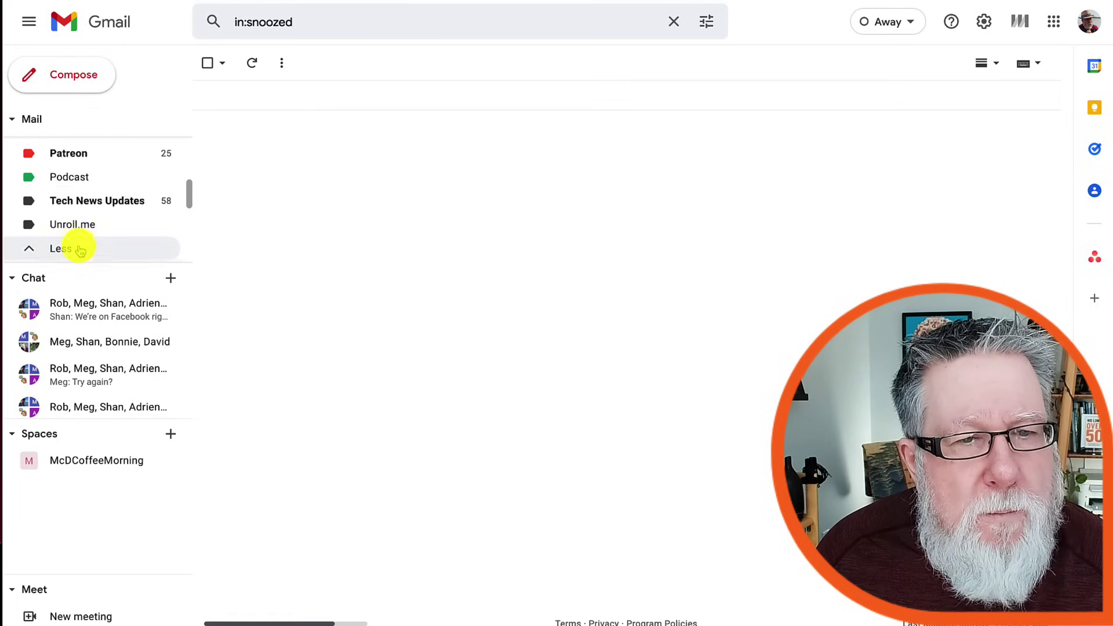
scroll(79, 249, "up", 5)
scroll(79, 250, "down", 2)
scroll(79, 249, "up", 2)
scroll(80, 250, "up", 1)
left_click(65, 230)
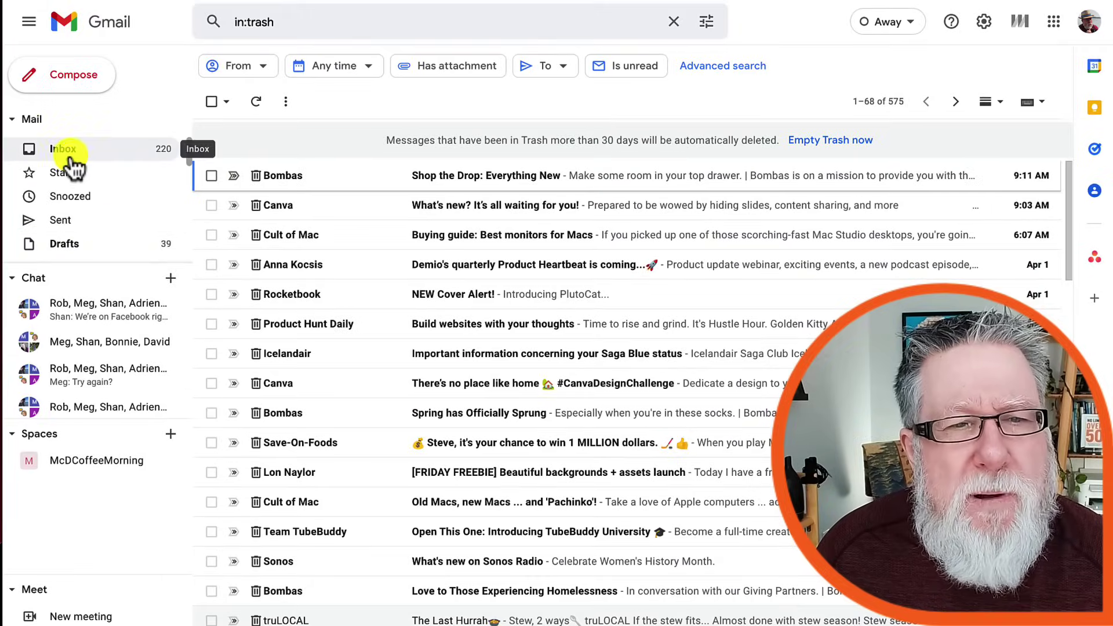
- Search Gmail for has:attachment larger:10MB
left_click(64, 152)
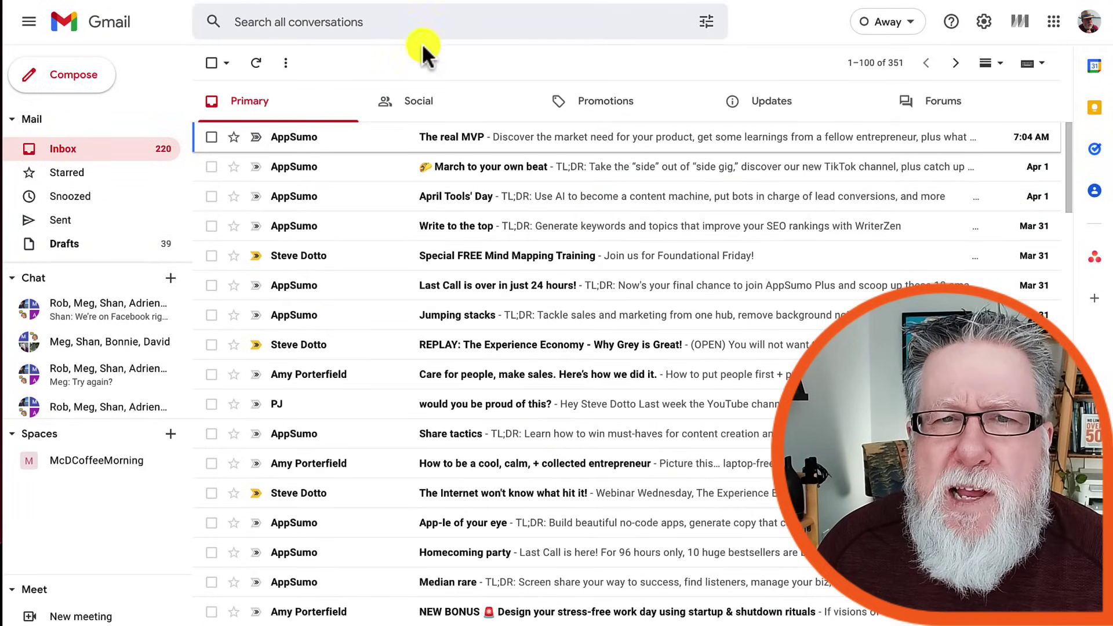
left_click(418, 22)
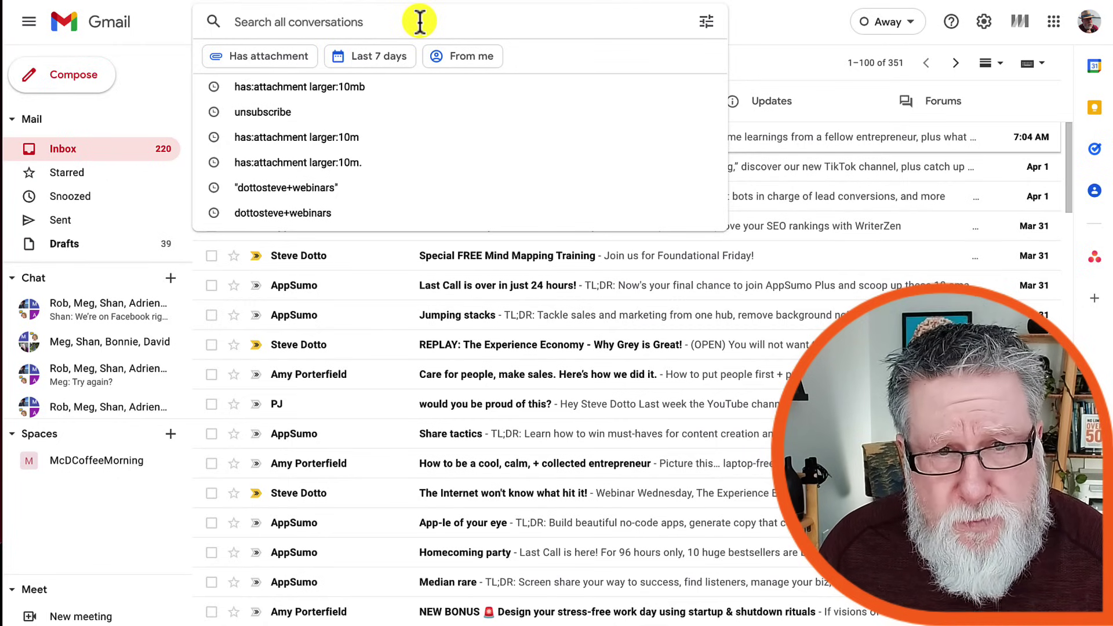
type("has:attachment larger:10MB")
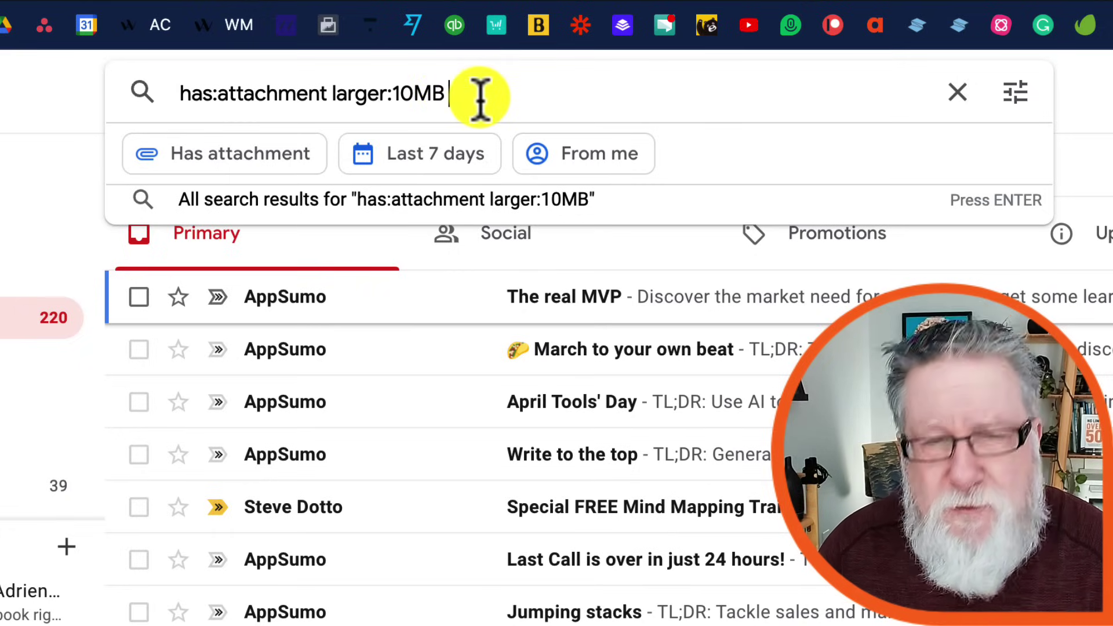
key("Return")
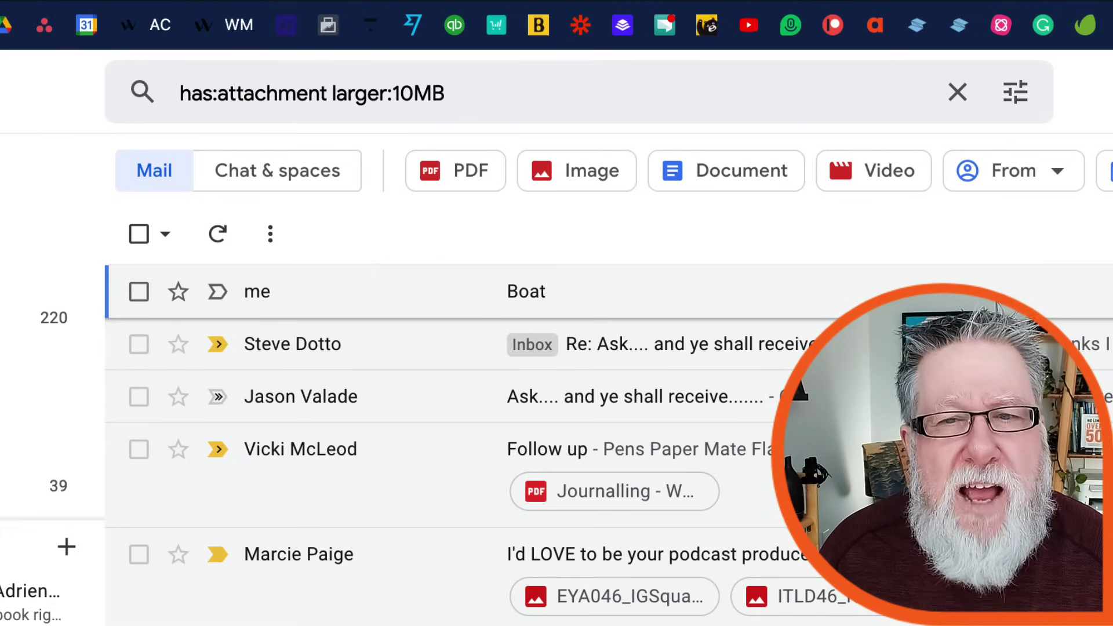
- Change the search size limit to 1MB and browse the large-attachment results
left_click(411, 89)
double_click(397, 92)
type("1MB")
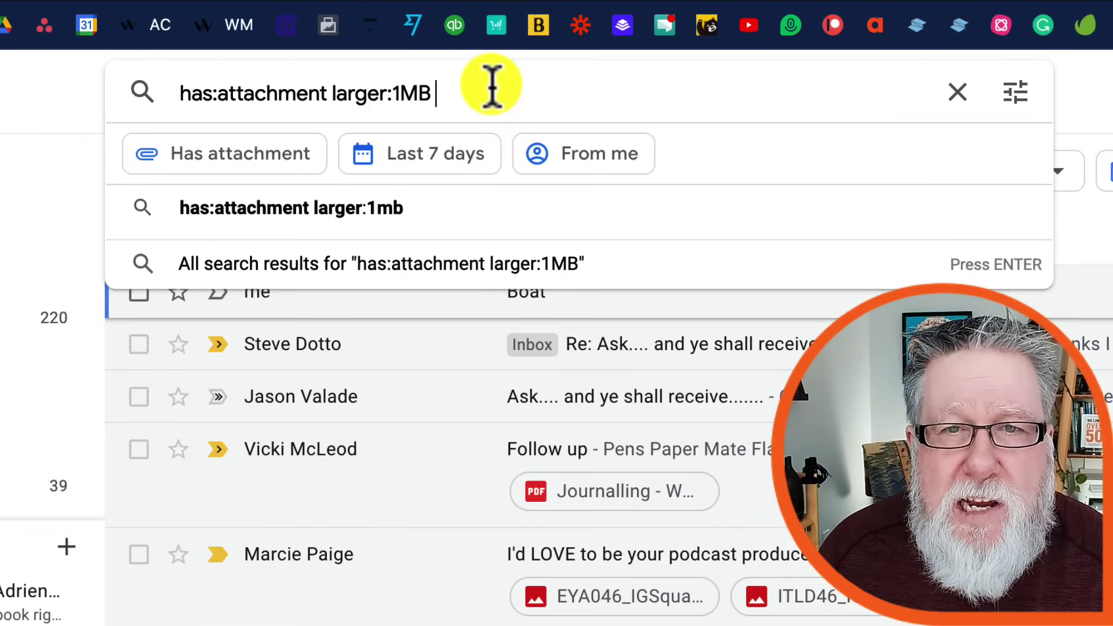
key("Return")
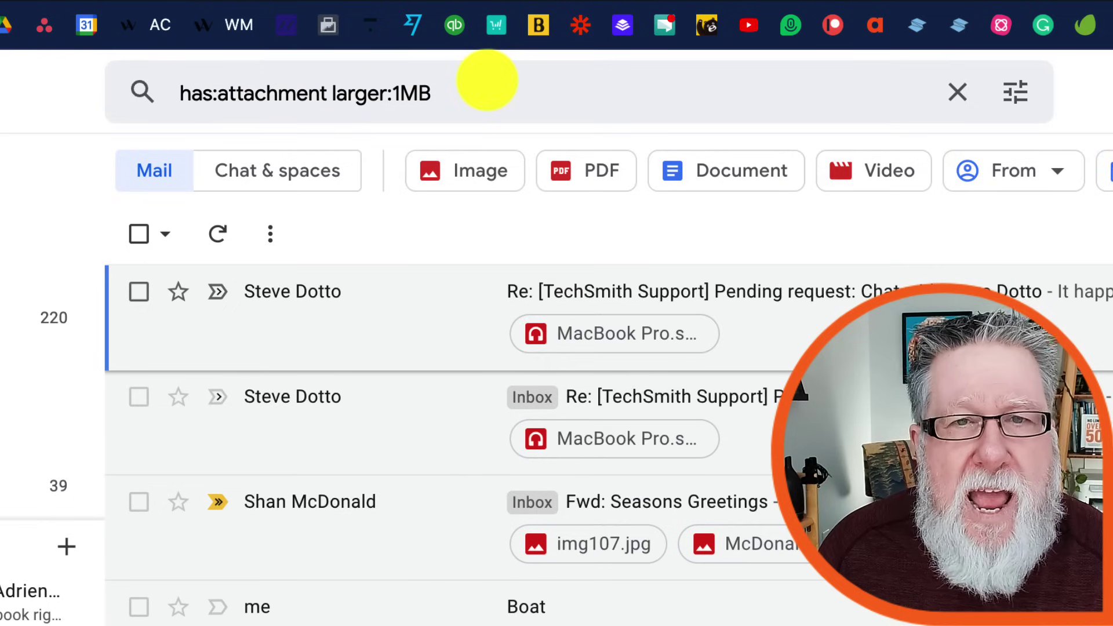
scroll(447, 596, "down", 1)
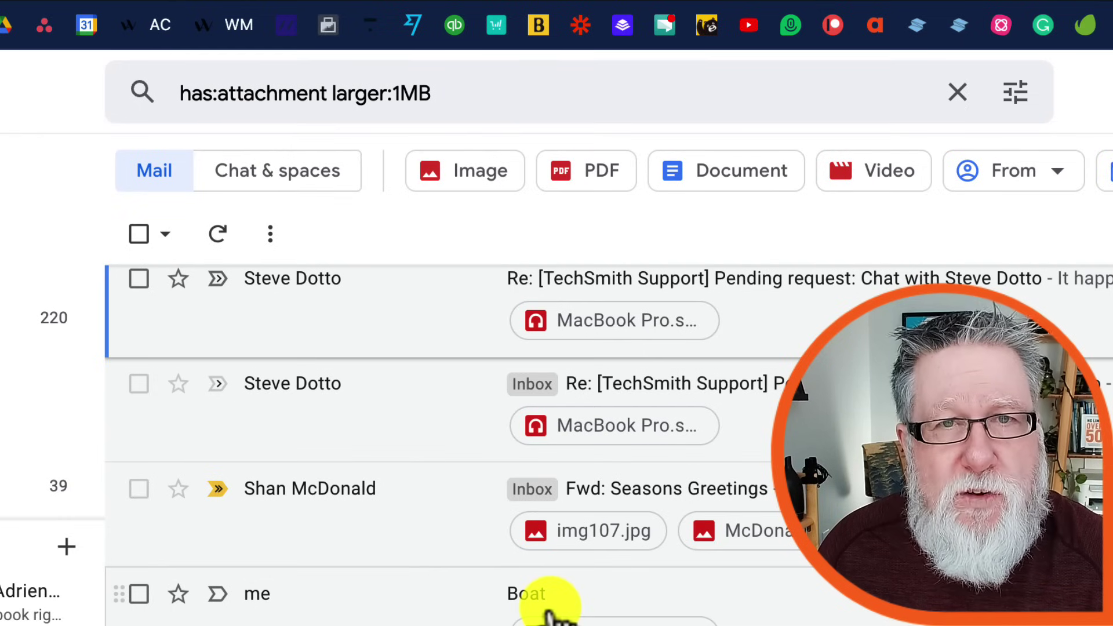
scroll(19, 468, "down", 3)
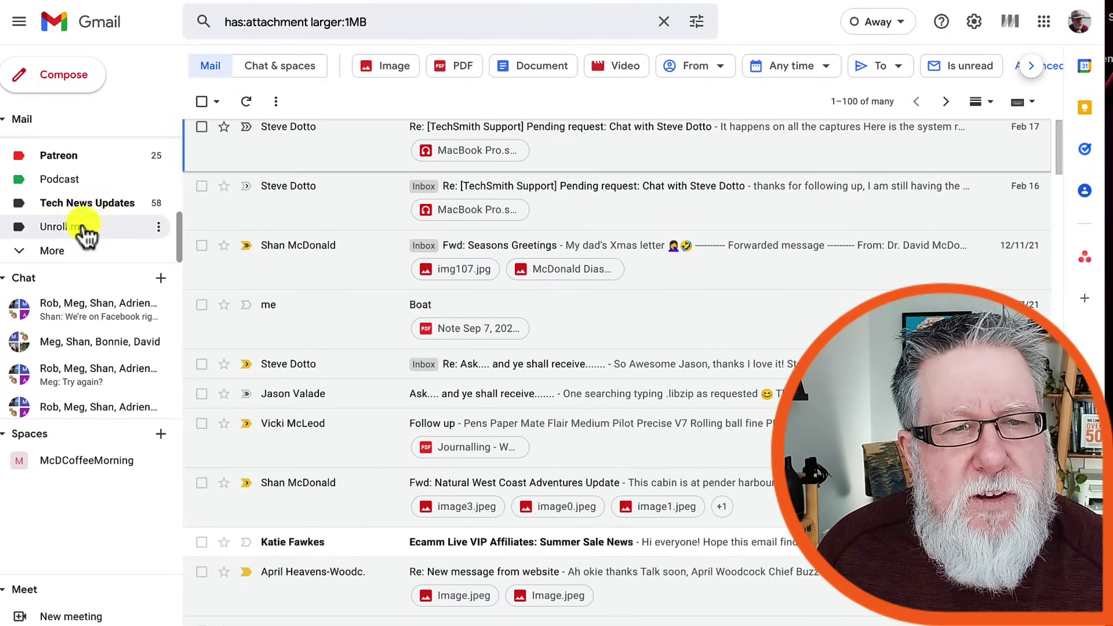
- Show All Mail with its 81,086 conversations and bring up the oldest-first sort options
scroll(84, 229, "up", 3)
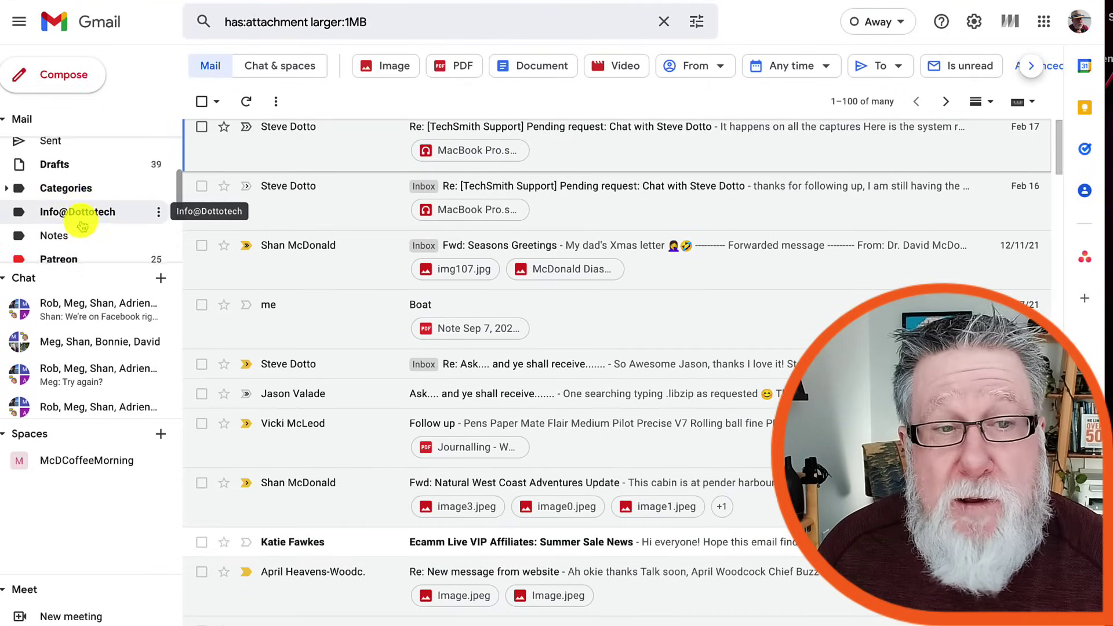
scroll(82, 226, "up", 1)
scroll(82, 226, "down", 5)
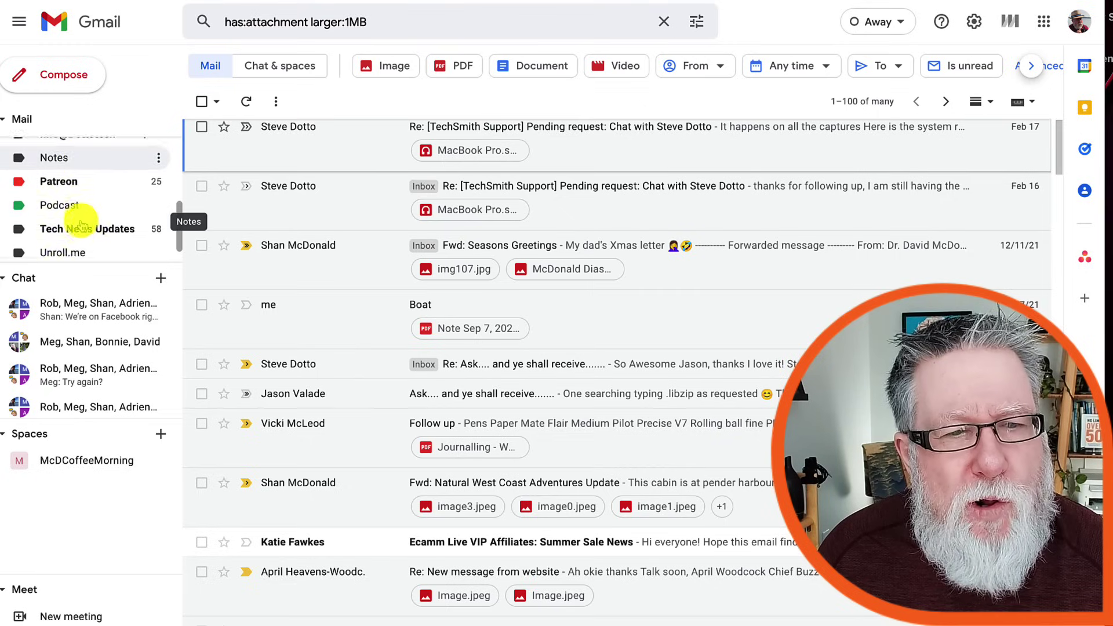
scroll(82, 226, "down", 1)
scroll(82, 226, "up", 5)
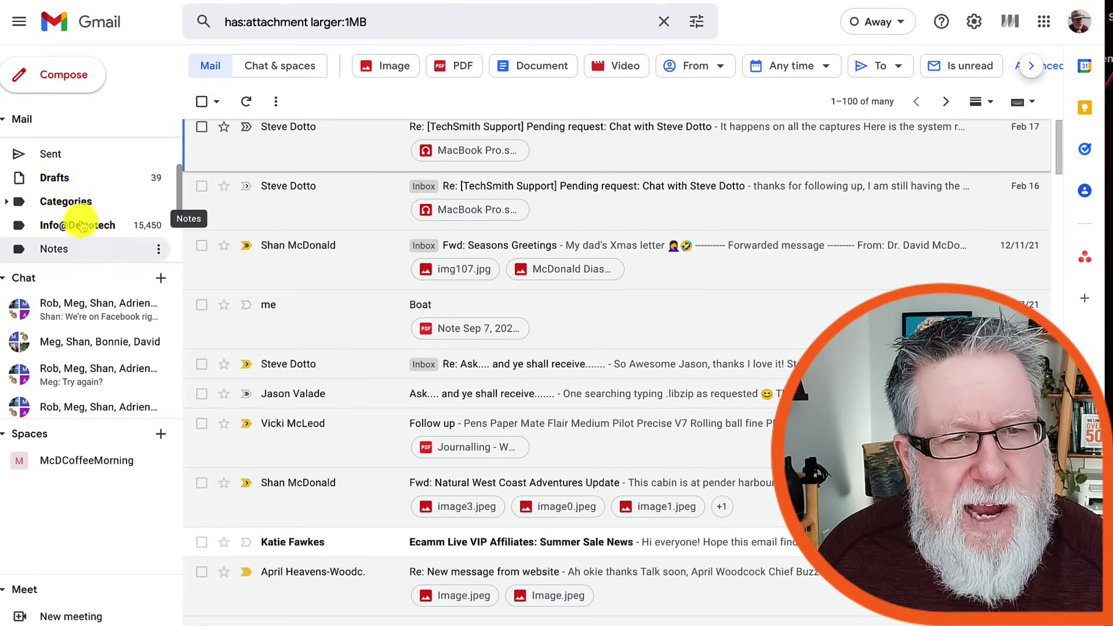
scroll(83, 226, "up", 3)
scroll(83, 224, "down", 3)
scroll(84, 232, "down", 3)
left_click(30, 249)
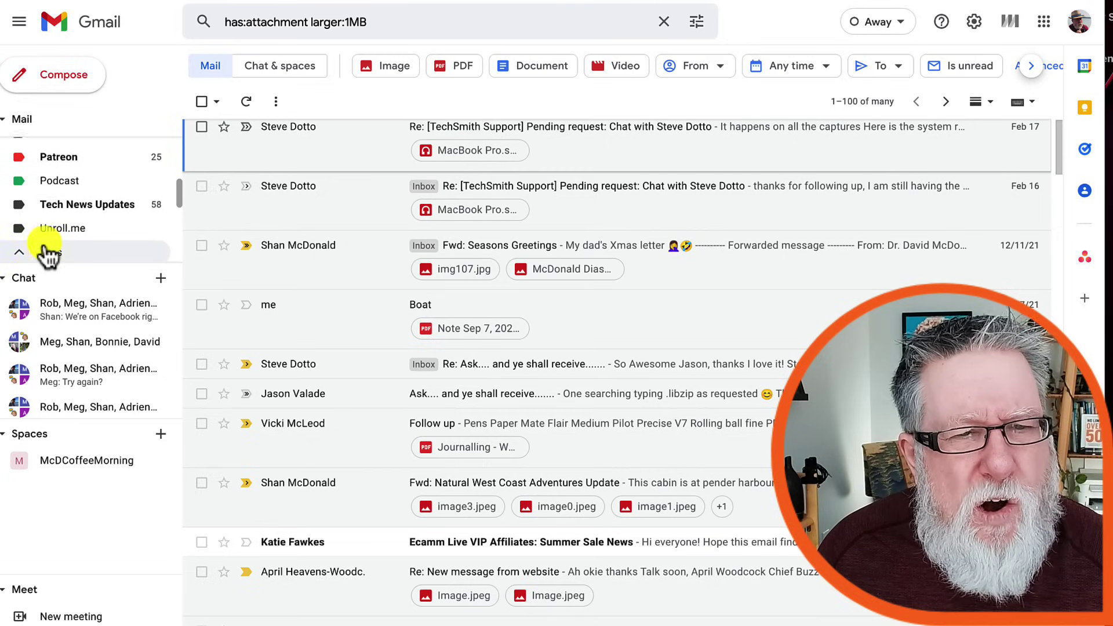
scroll(58, 249, "up", 2)
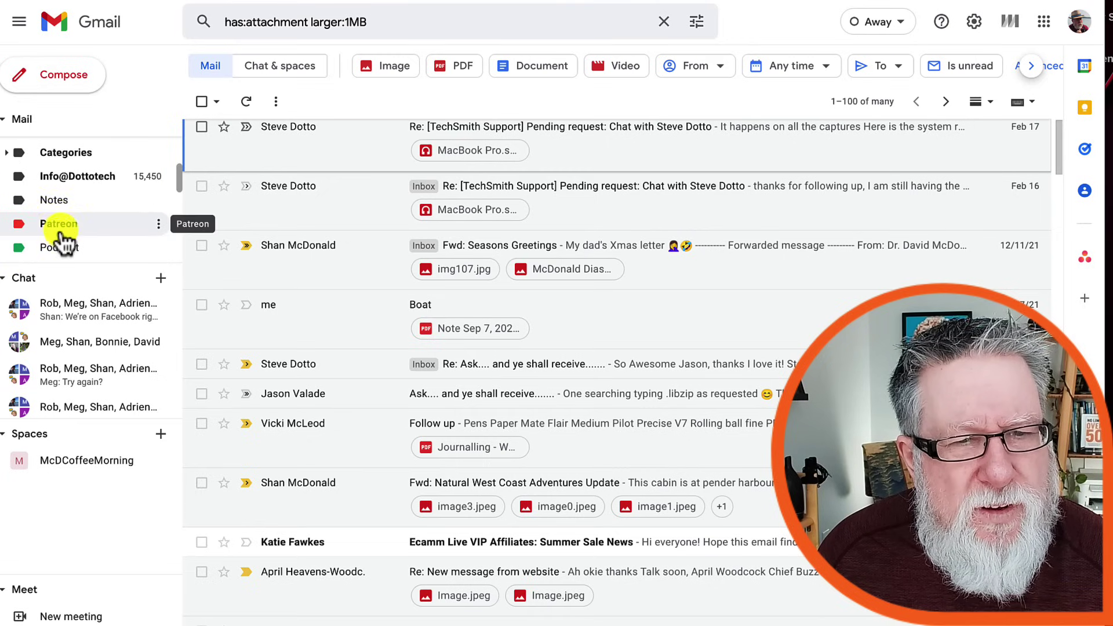
scroll(60, 234, "down", 3)
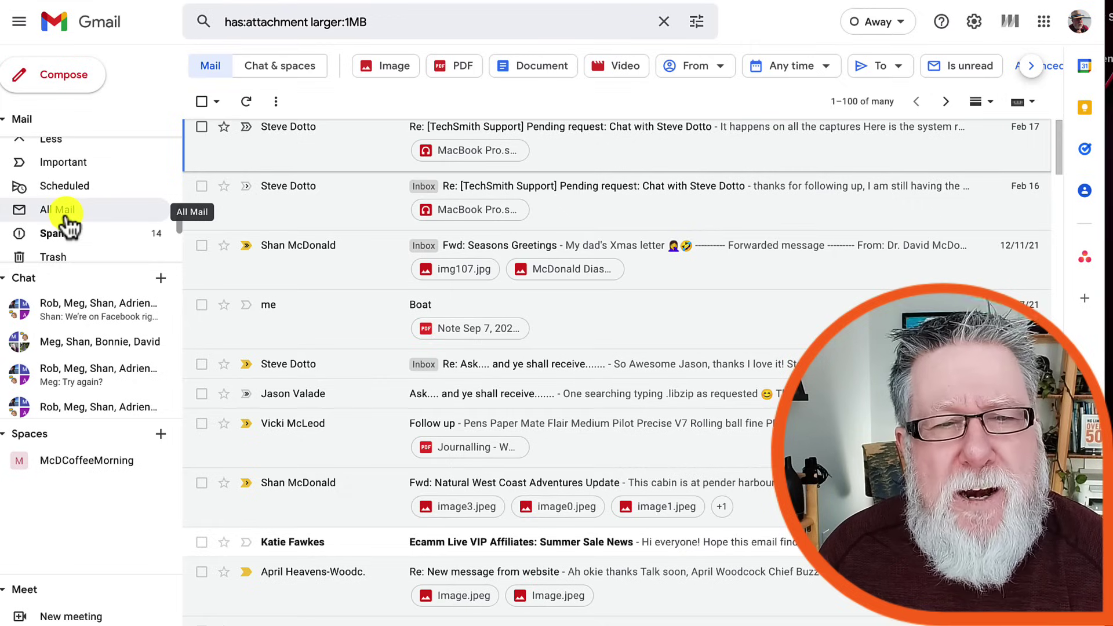
left_click(63, 215)
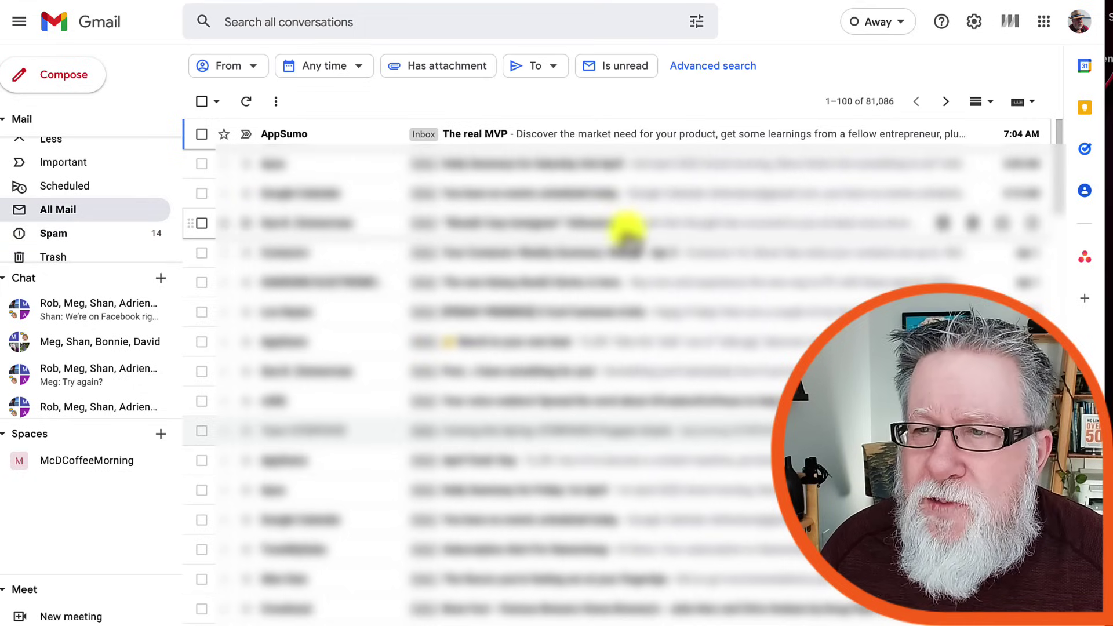
left_click(889, 105)
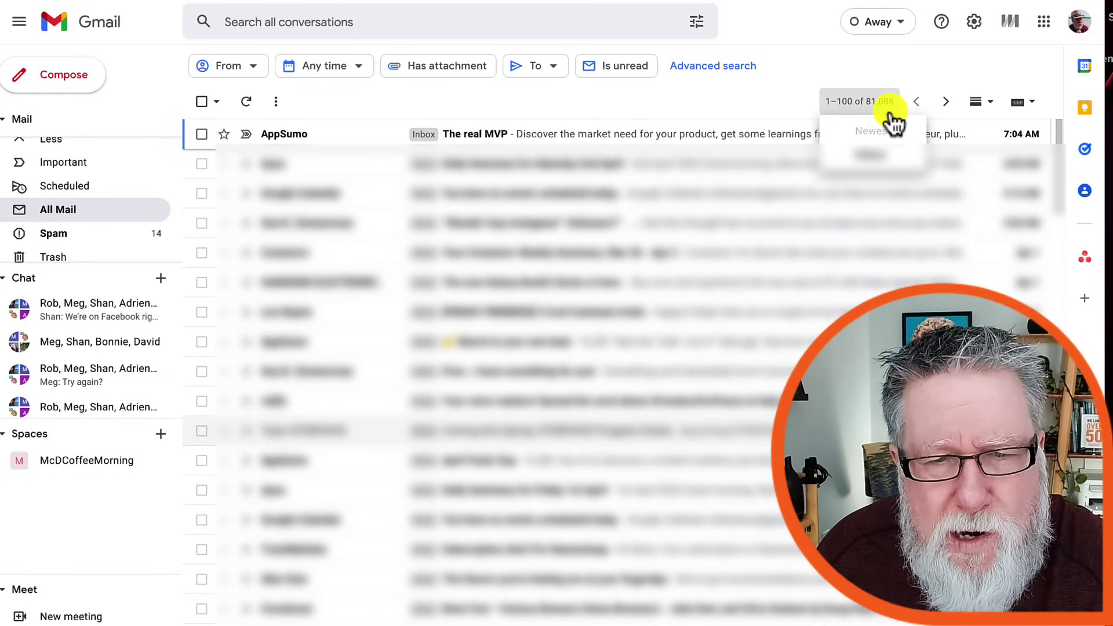
- Close the Newest/Oldest sort menu on the has:attachment larger:1MB results
left_click(891, 119)
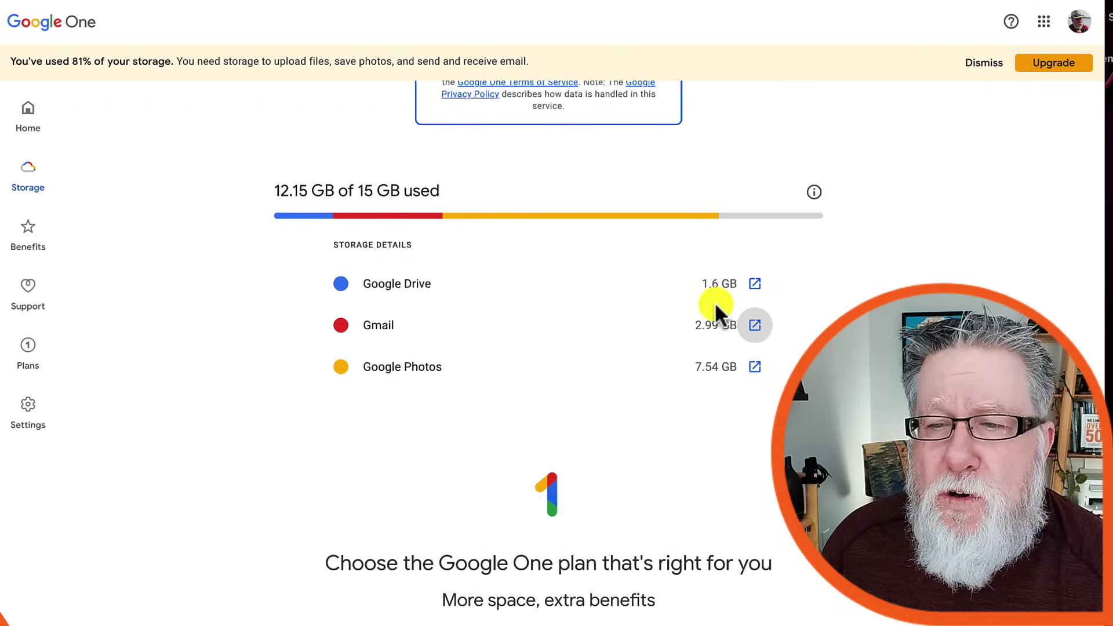
- From Storage details, open Google Drive's storage list of files ranked by size
left_click(754, 287)
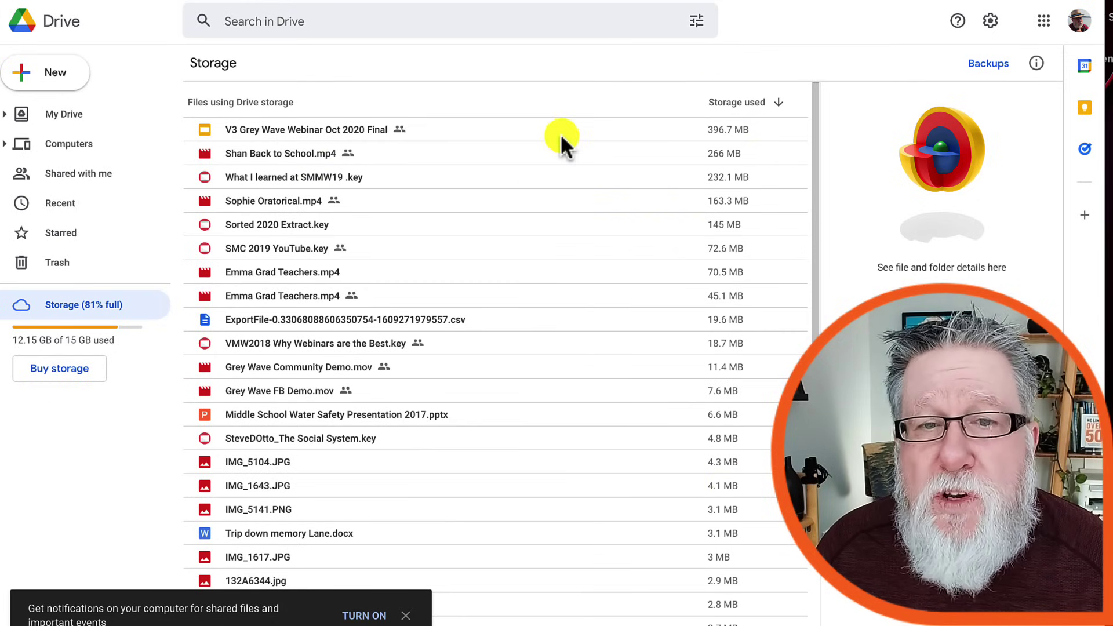
scroll(560, 133, "down", 1)
scroll(560, 135, "up", 1)
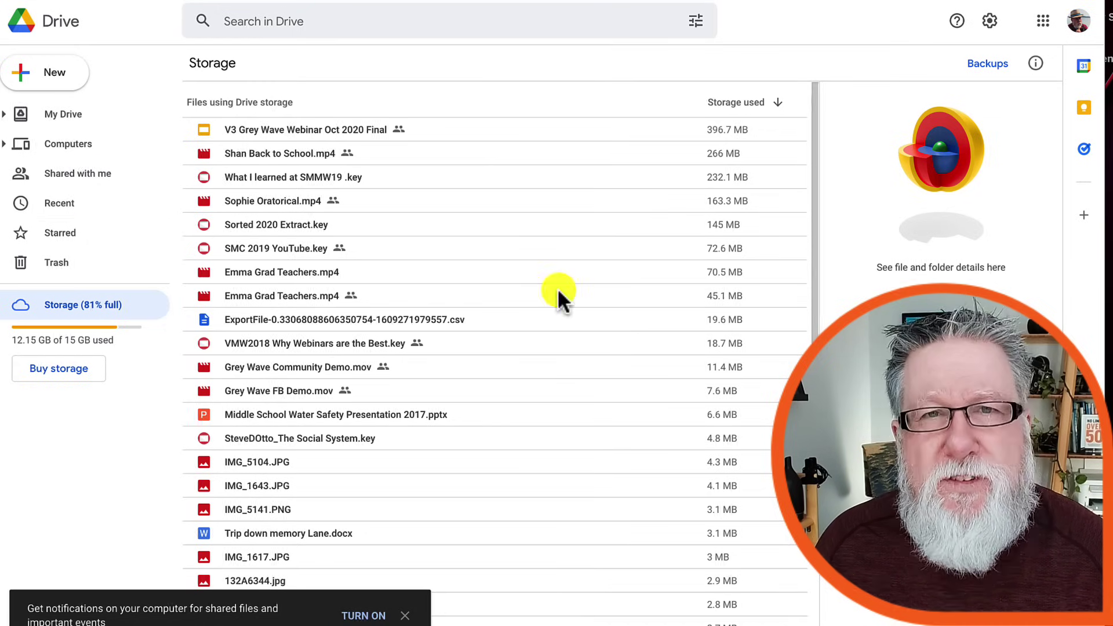
- Browse Drive's Shared with me files, then go to the Google Account home page
left_click(79, 177)
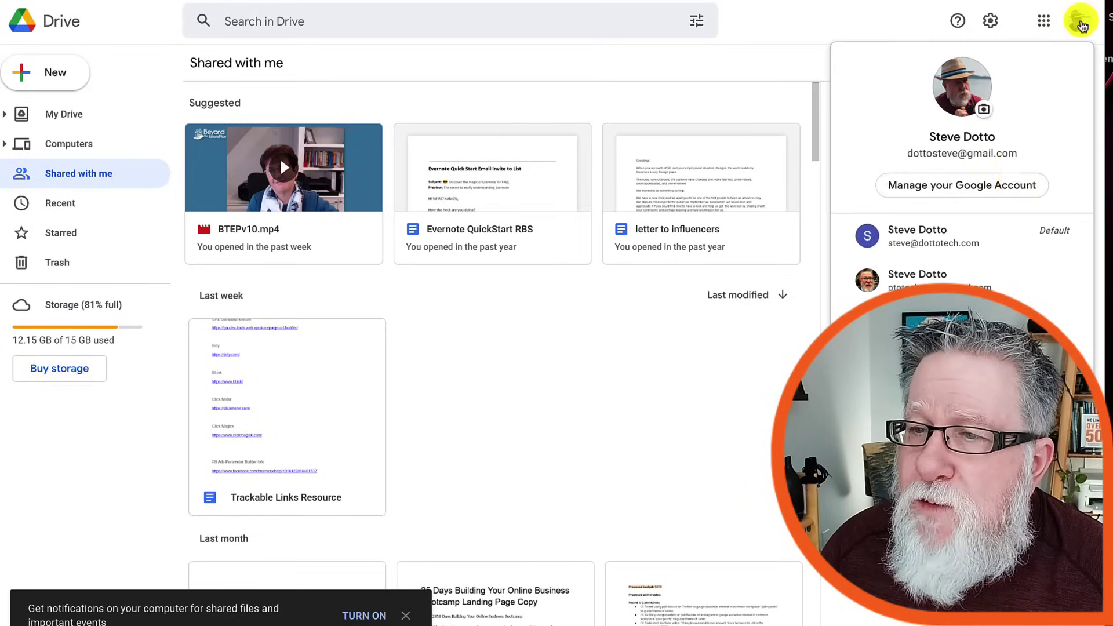
left_click(946, 186)
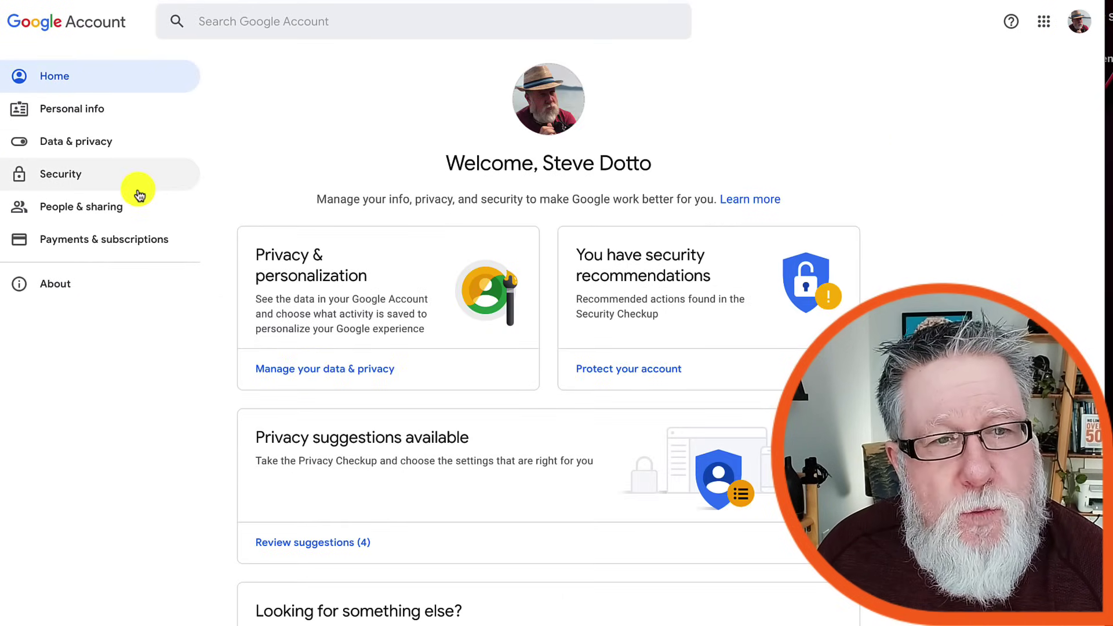
- Under Data & privacy, choose 'Download your data' to start a Google Takeout export
left_click(80, 150)
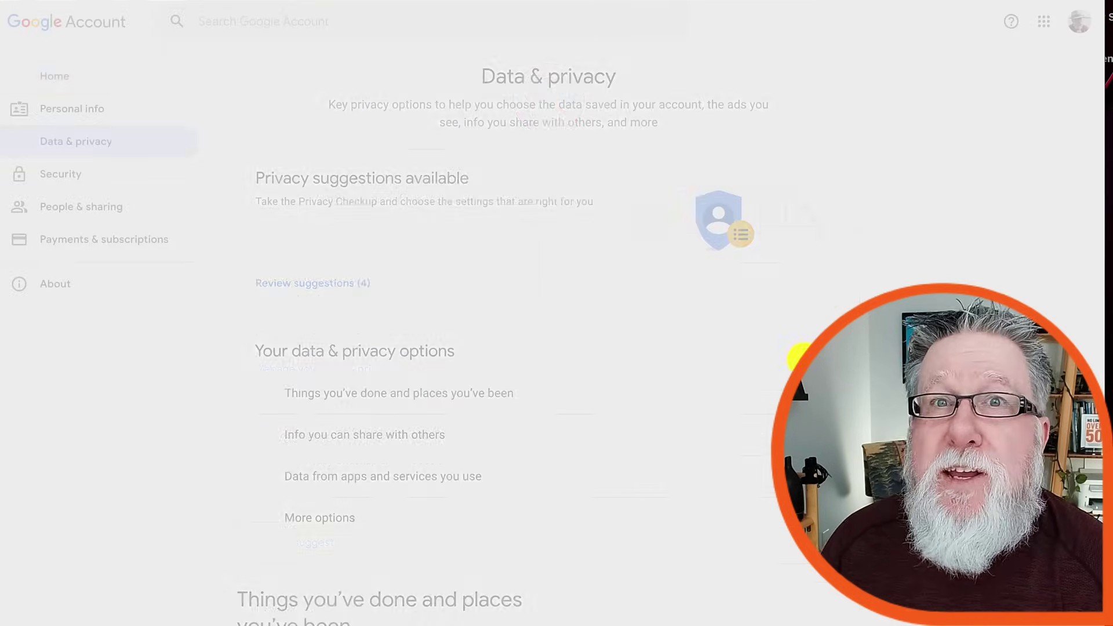
scroll(548, 324, "down", 20)
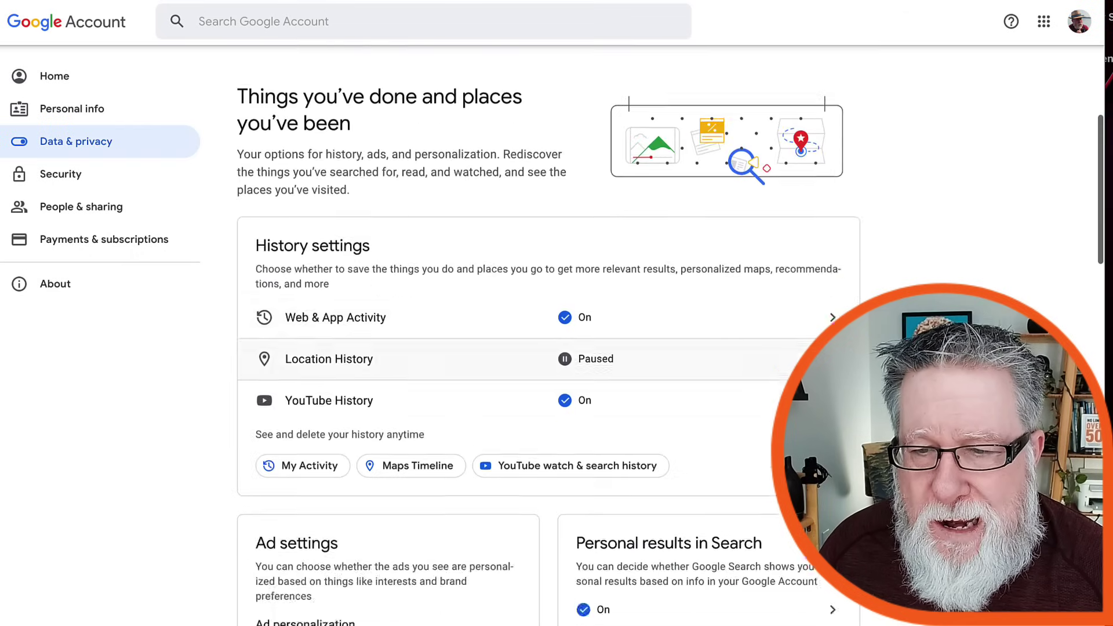
scroll(830, 322, "down", 10)
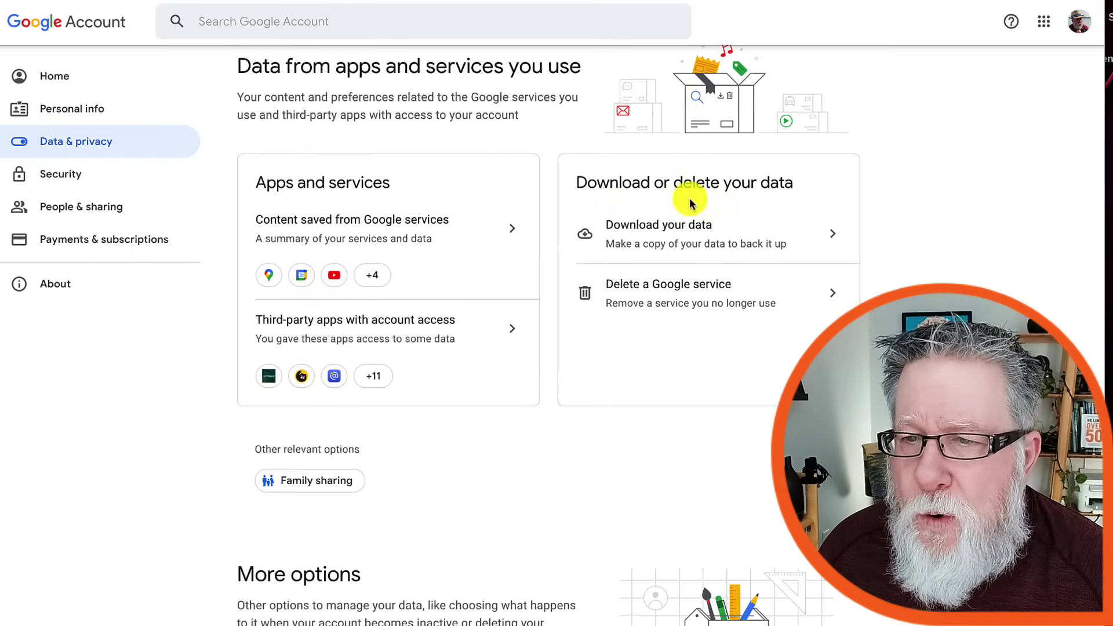
left_click(729, 232)
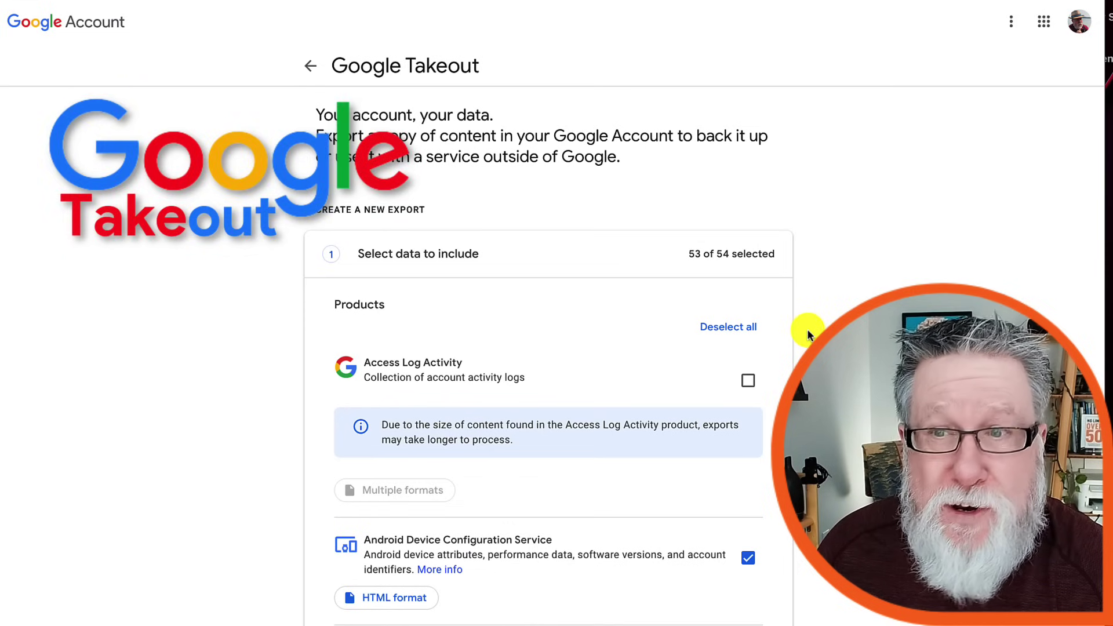
scroll(790, 336, "down", 6)
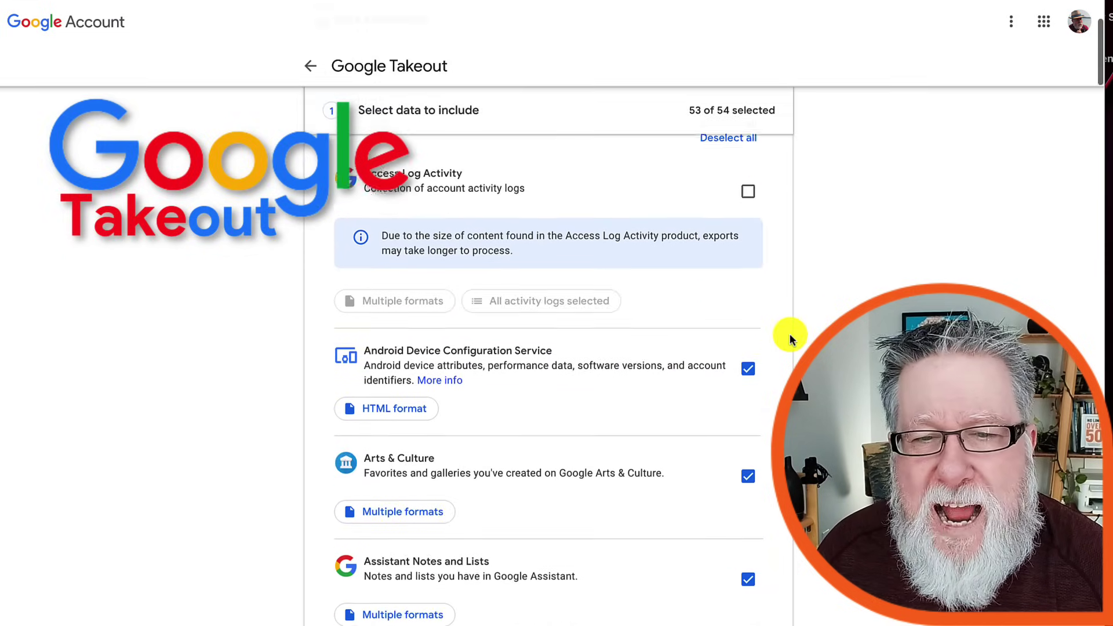
scroll(789, 336, "down", 4)
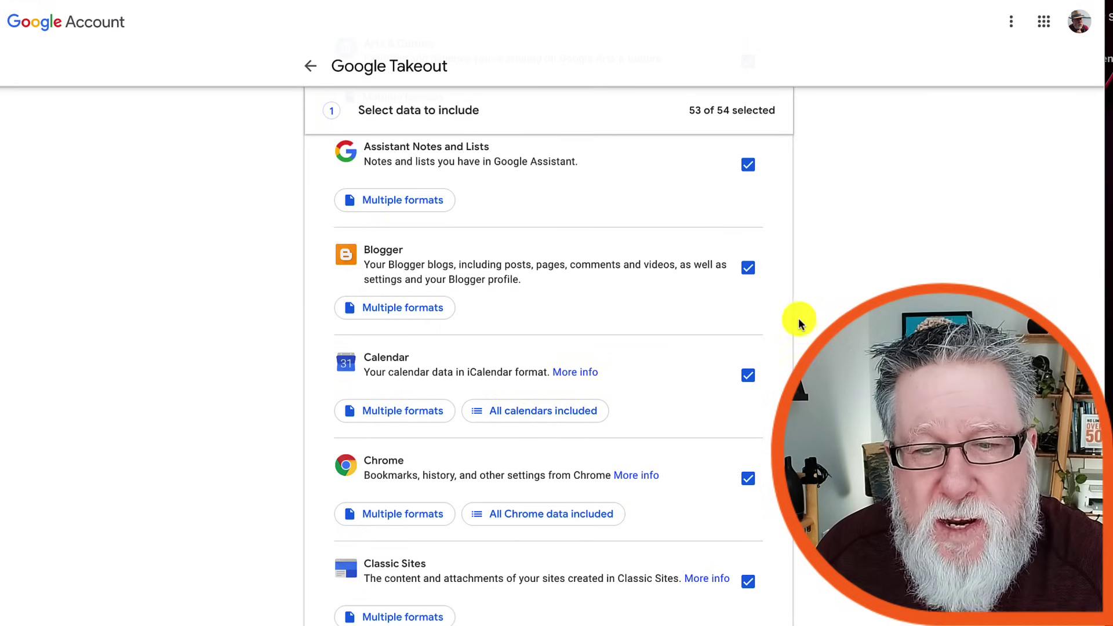
scroll(624, 402, "down", 5)
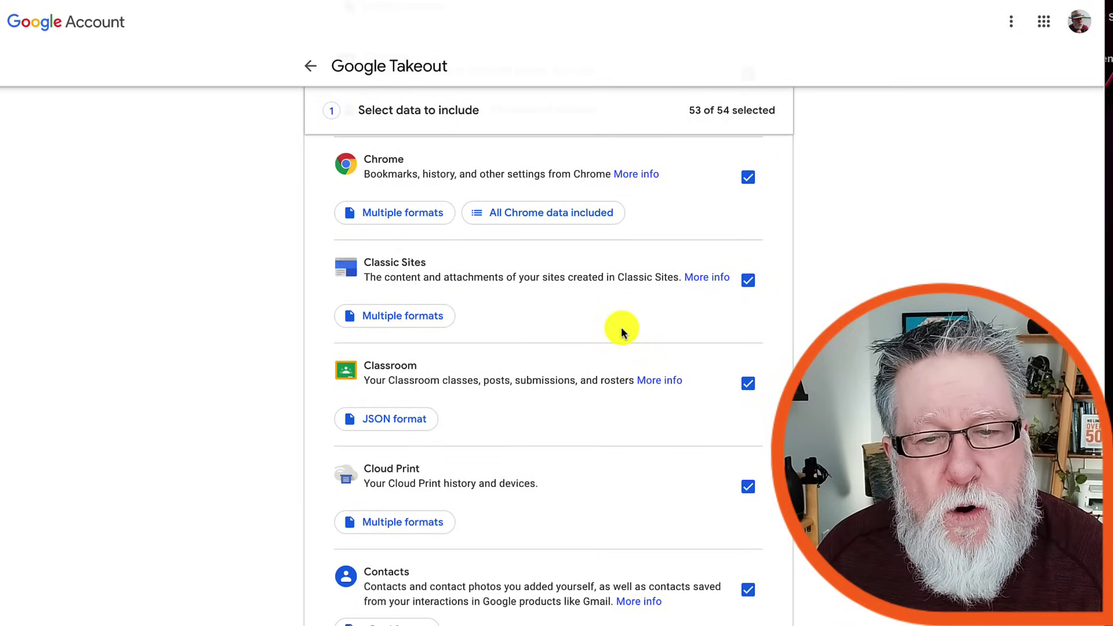
scroll(621, 326, "down", 4)
scroll(621, 328, "up", 15)
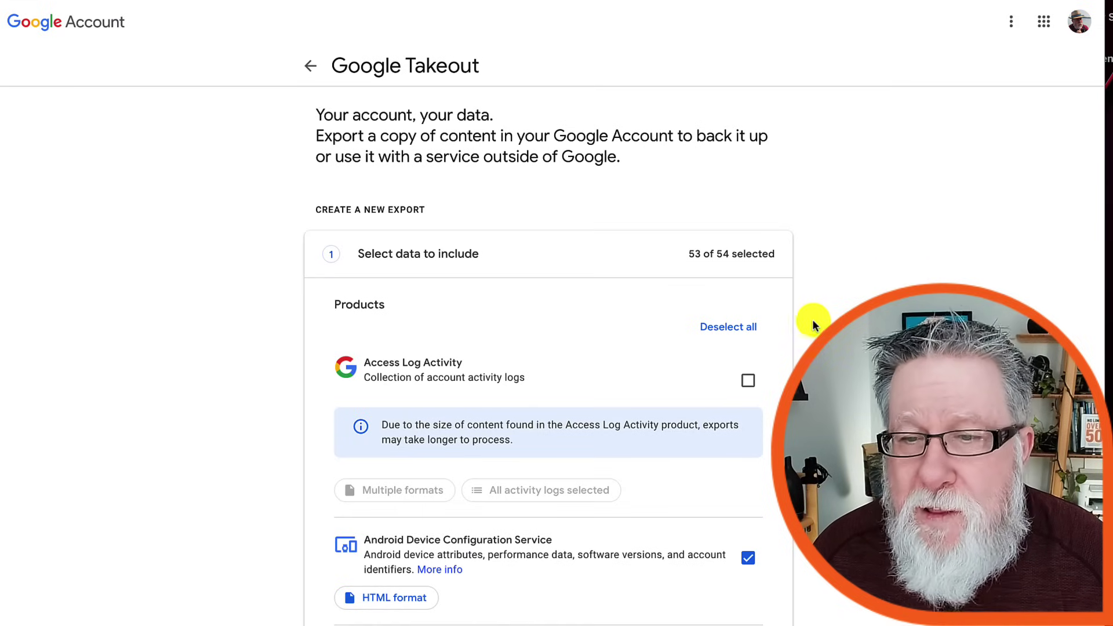
scroll(824, 307, "down", 4)
scroll(822, 309, "up", 2)
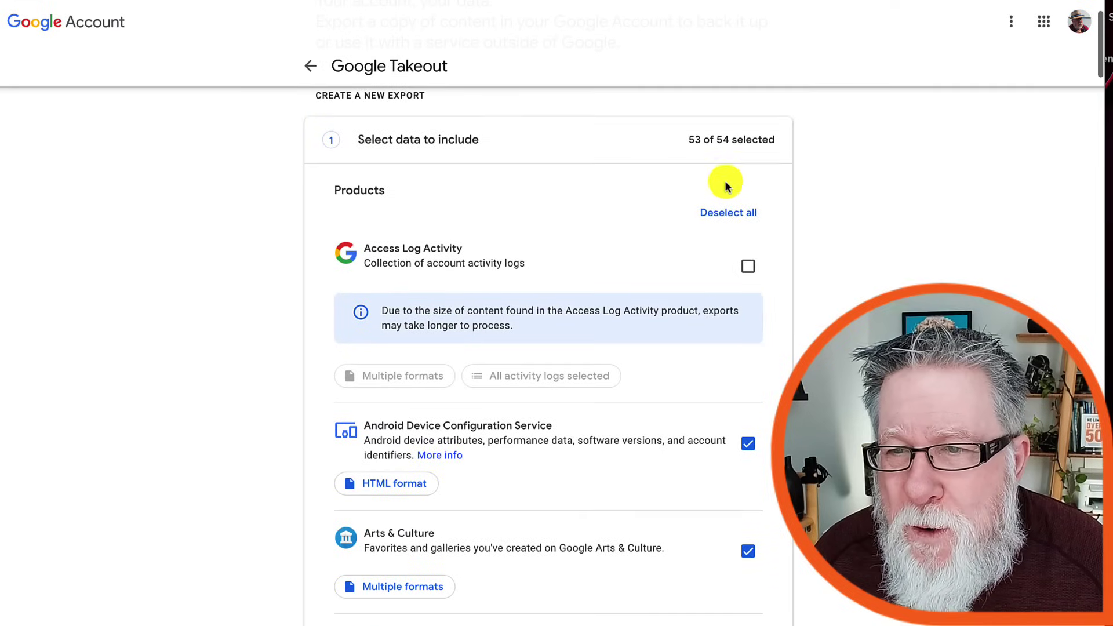
scroll(863, 243, "down", 1)
scroll(911, 280, "down", 15)
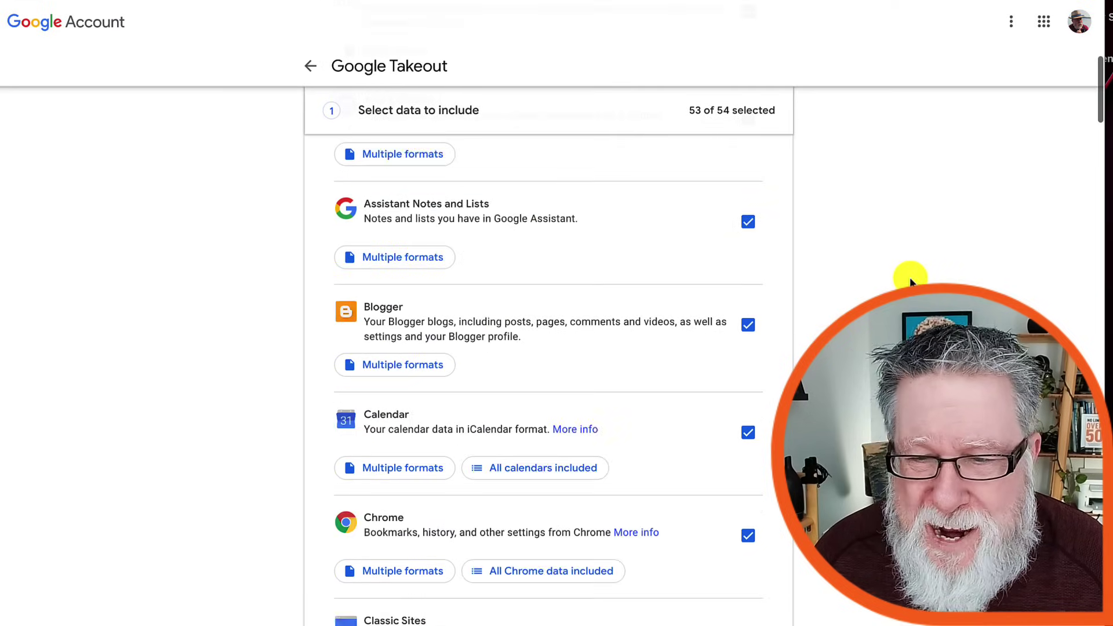
scroll(910, 280, "down", 3)
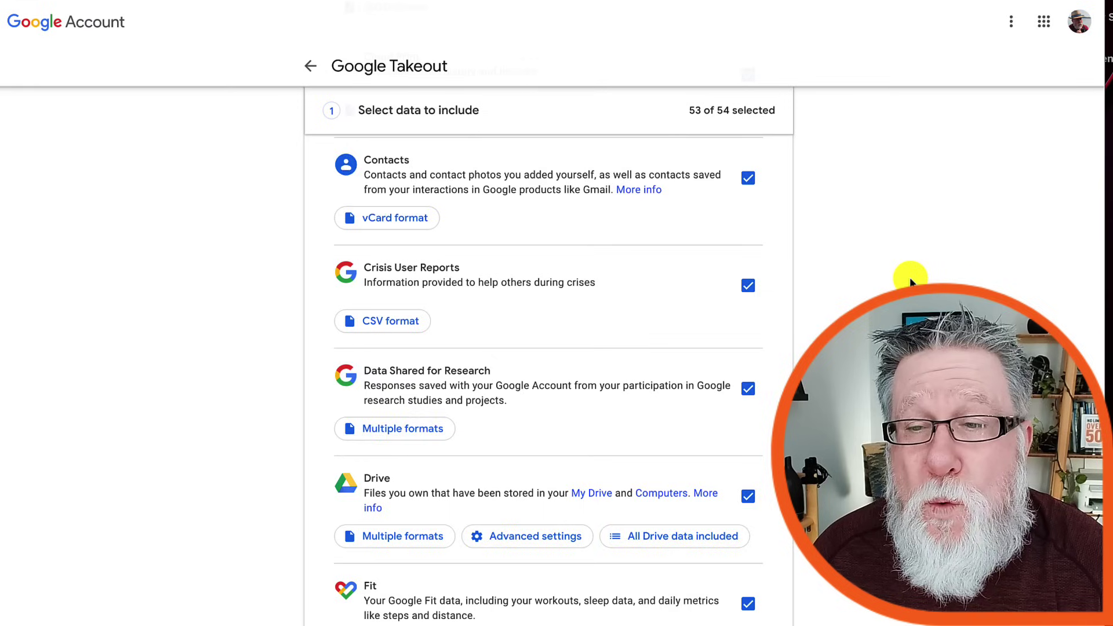
scroll(910, 281, "up", 10)
scroll(910, 280, "up", 10)
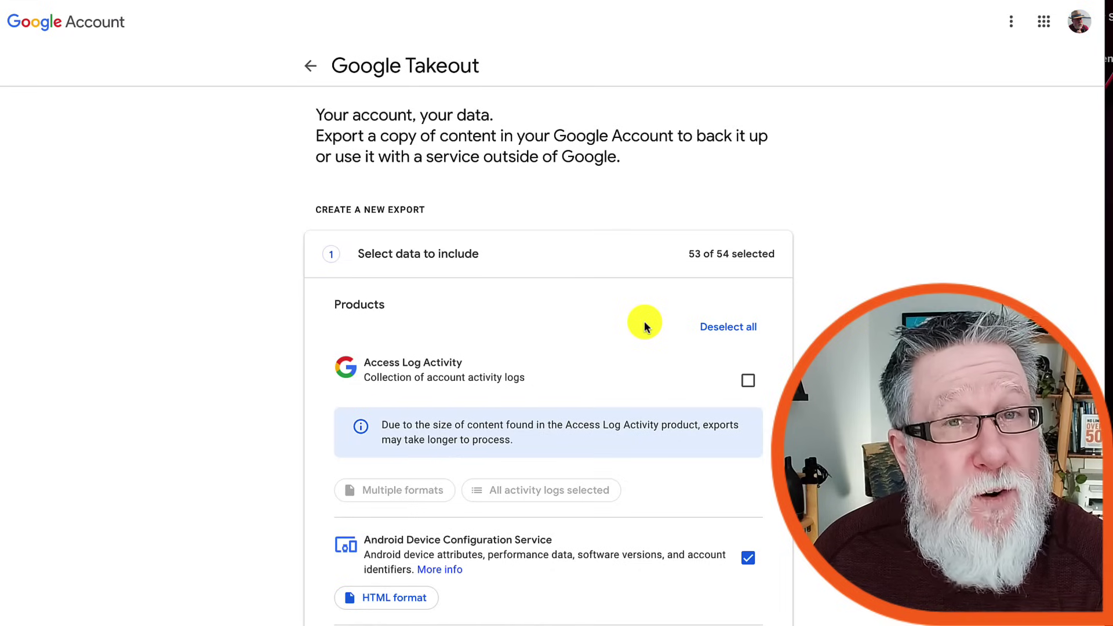
- Deselect all products and select only Mail for the export
left_click(731, 328)
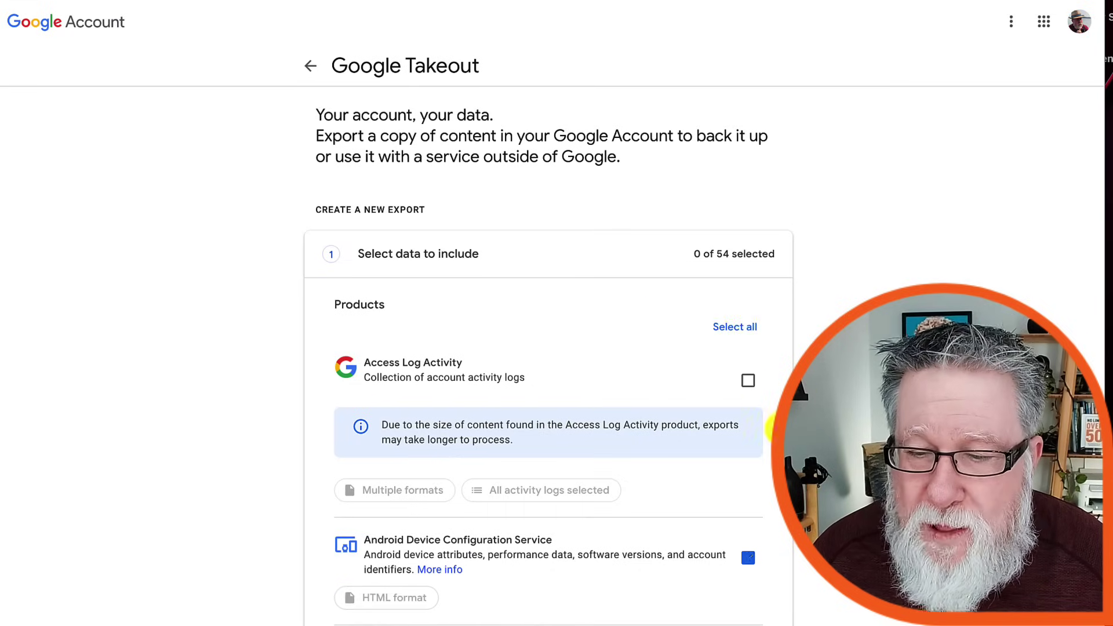
scroll(745, 377, "down", 3)
scroll(727, 431, "down", 10)
scroll(729, 434, "down", 10)
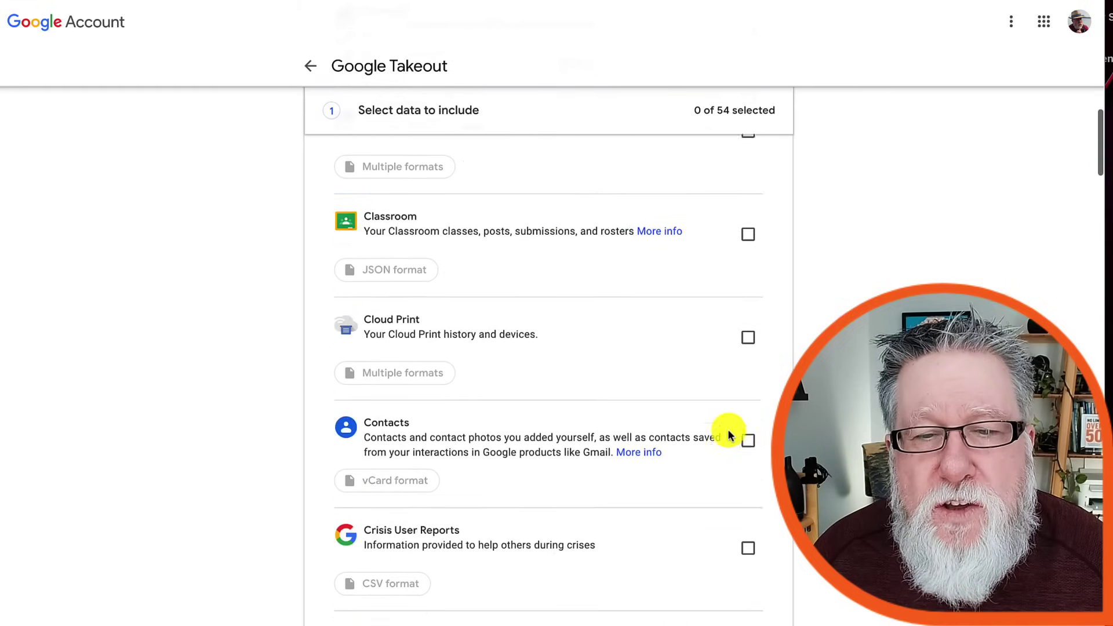
scroll(728, 433, "down", 10)
scroll(727, 430, "down", 2)
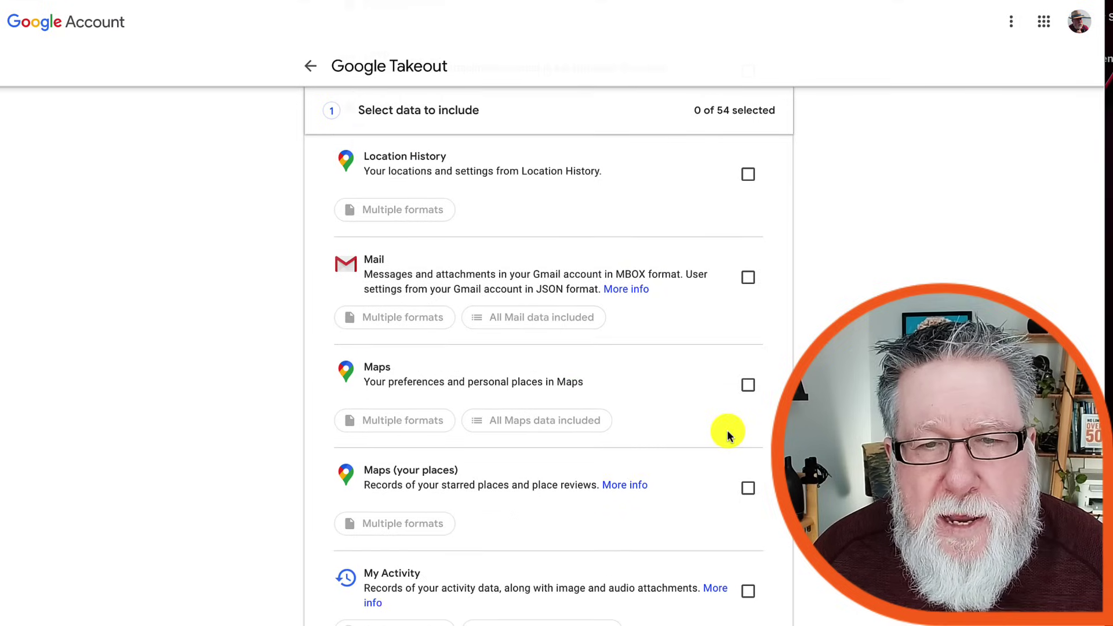
left_click(747, 277)
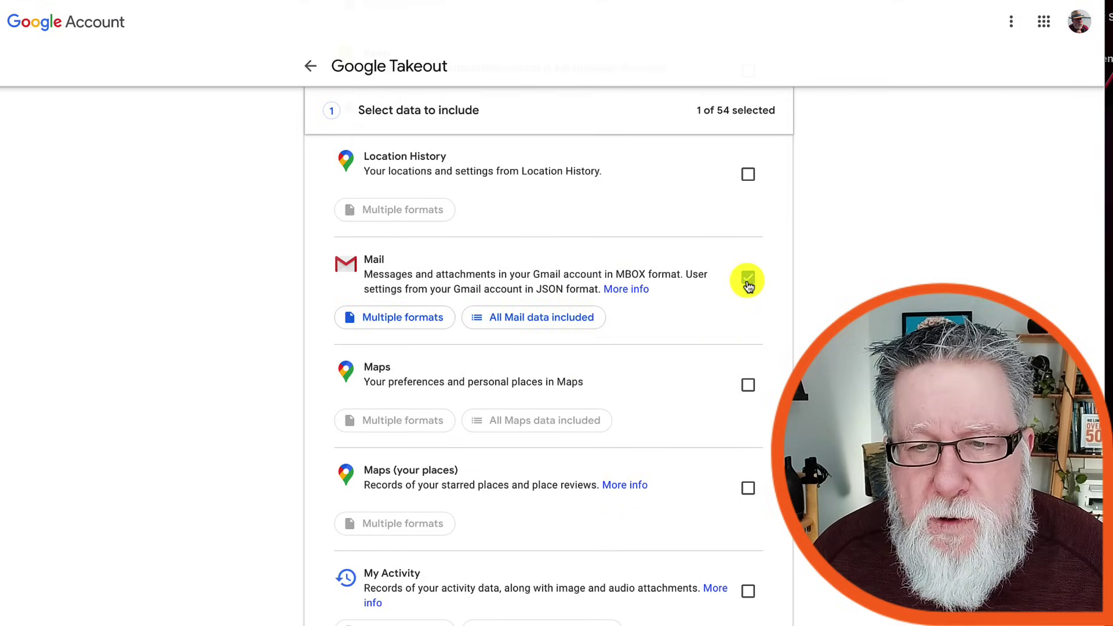
- Acknowledge Mail's multiple formats and keep 'Include all messages in Mail' selected
left_click(389, 323)
left_click(731, 416)
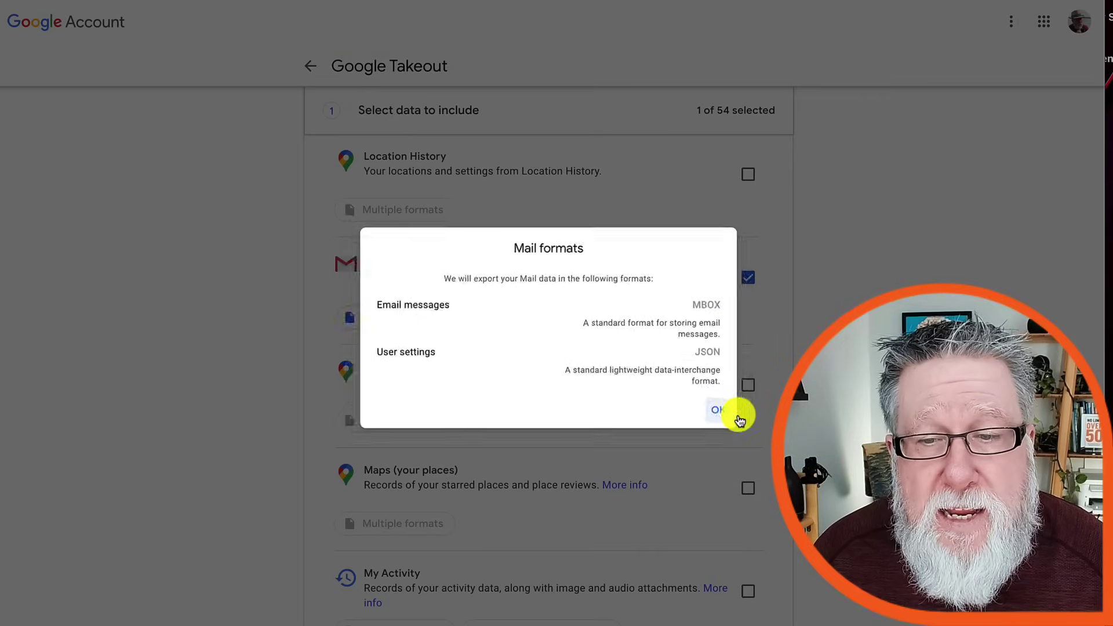
left_click(536, 318)
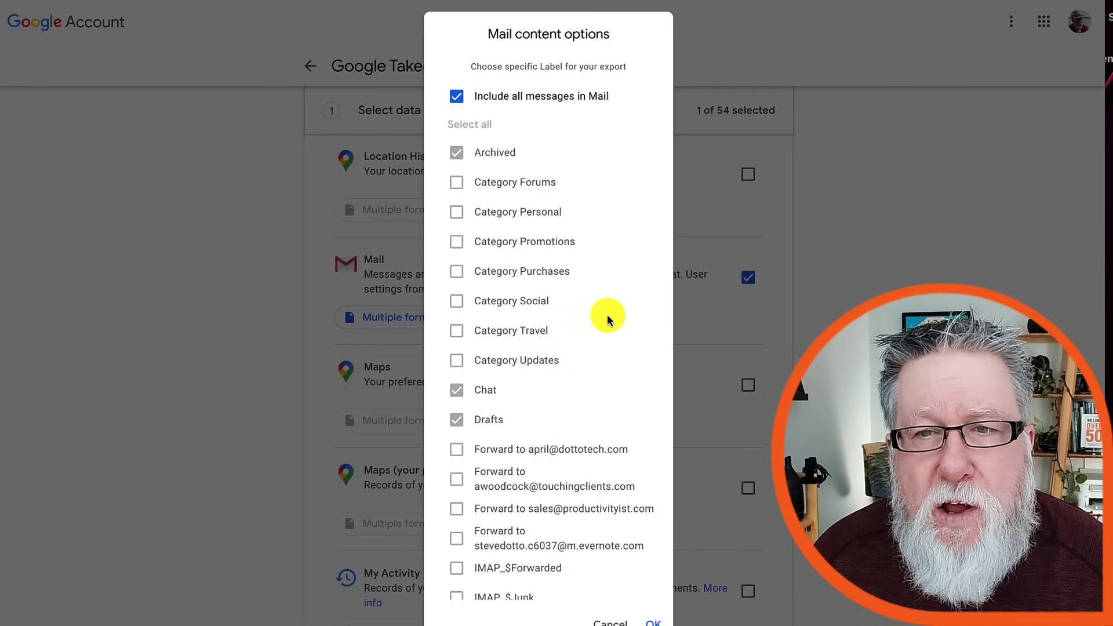
scroll(606, 316, "down", 3)
scroll(606, 314, "down", 2)
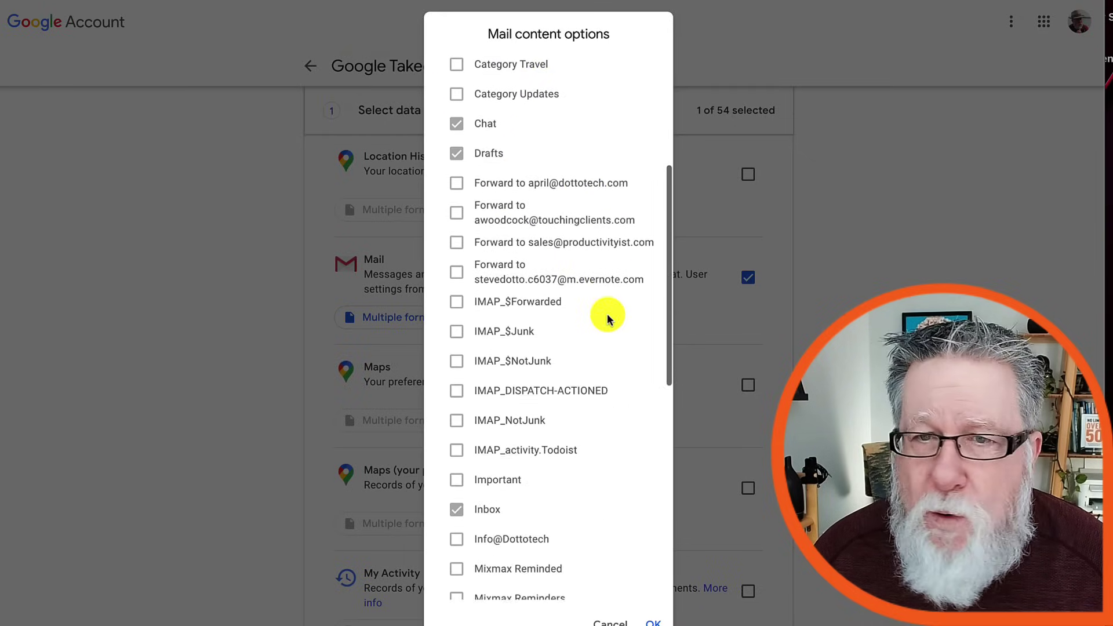
scroll(606, 314, "up", 3)
scroll(602, 319, "up", 3)
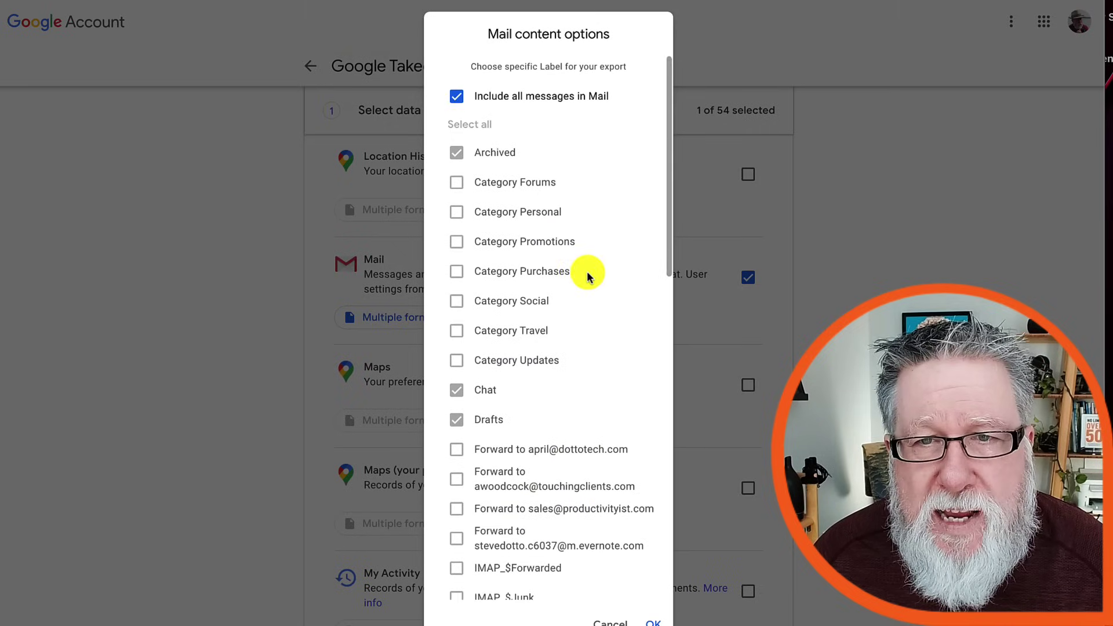
left_click(870, 152)
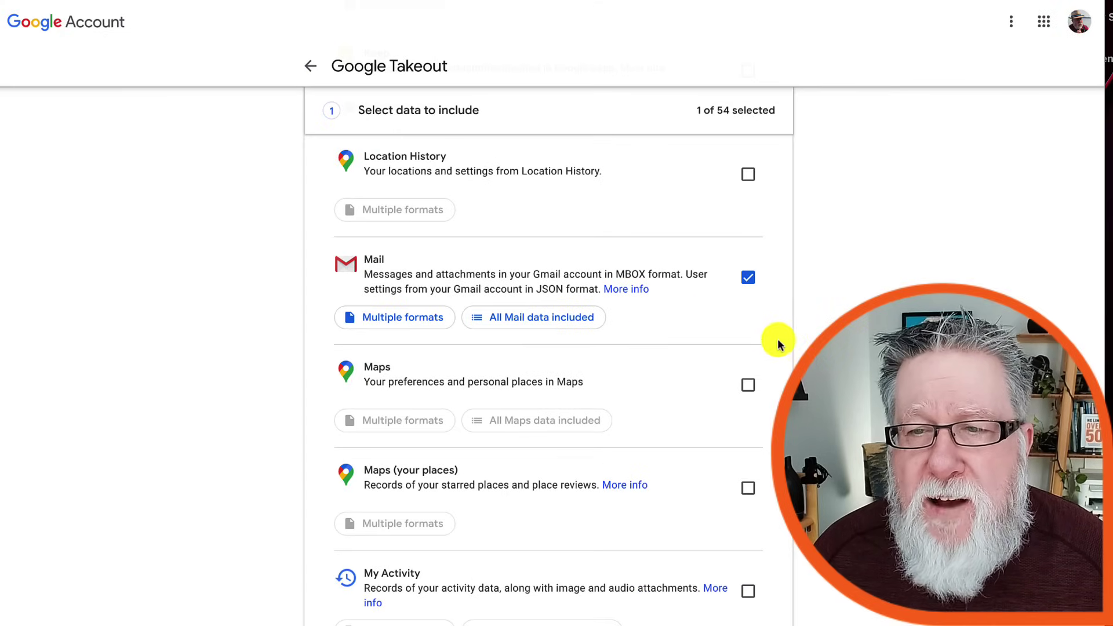
scroll(776, 338, "down", 20)
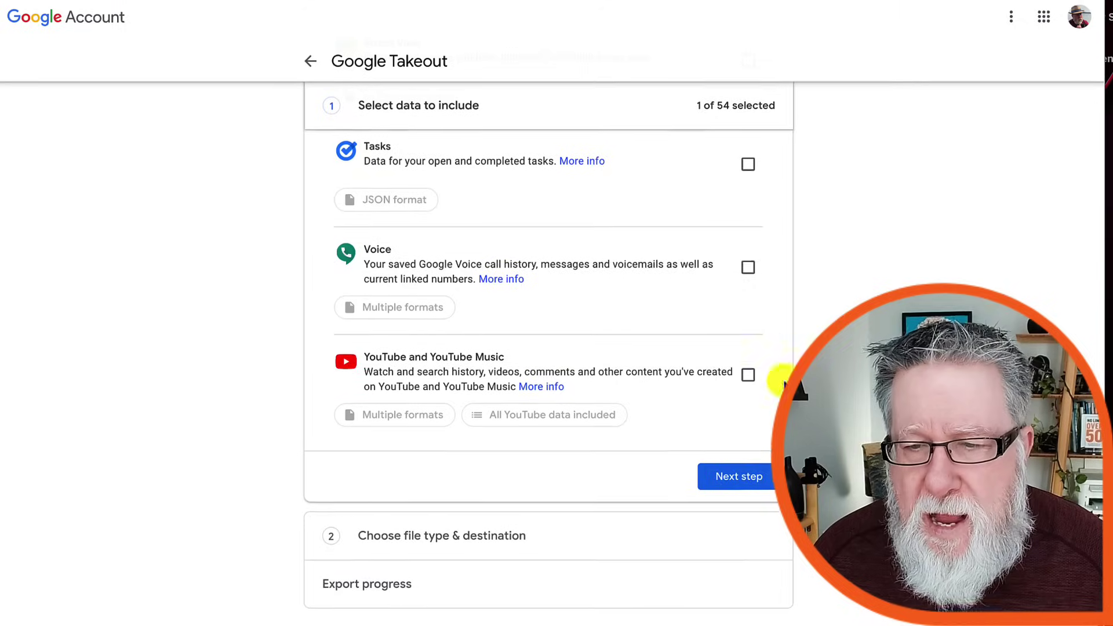
- Keep email-link delivery, .zip type and 2 GB parts, and create the export
left_click(727, 478)
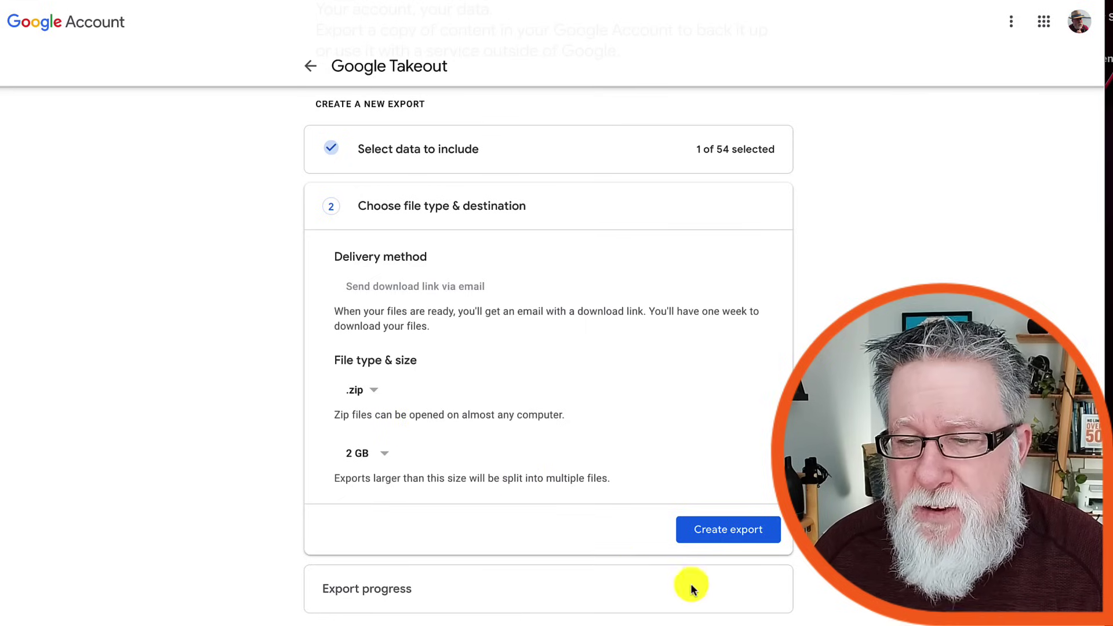
left_click(739, 538)
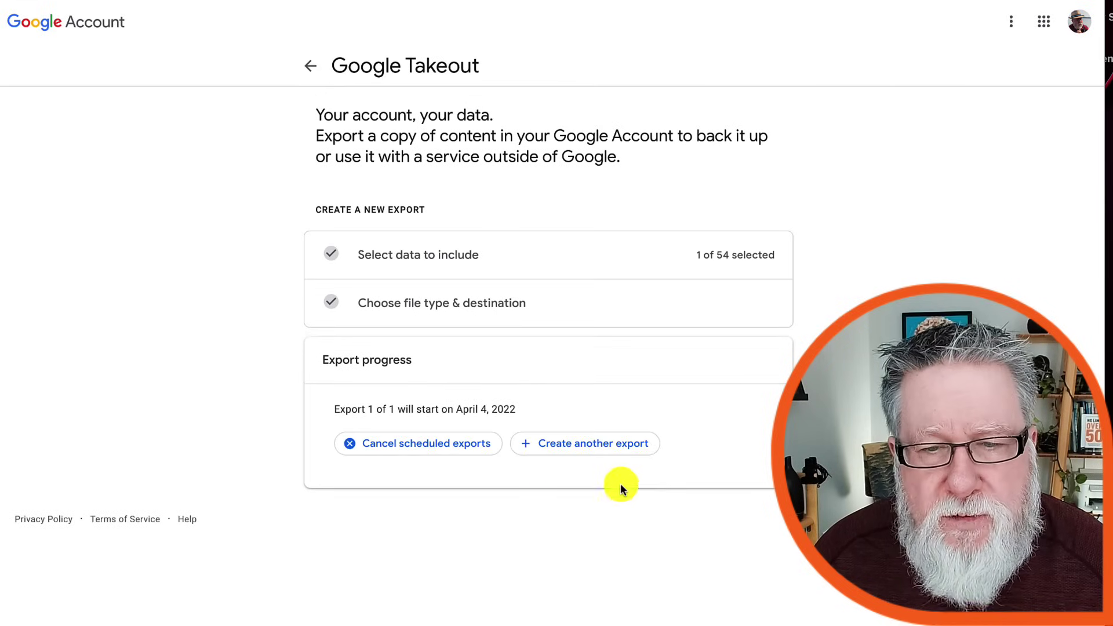